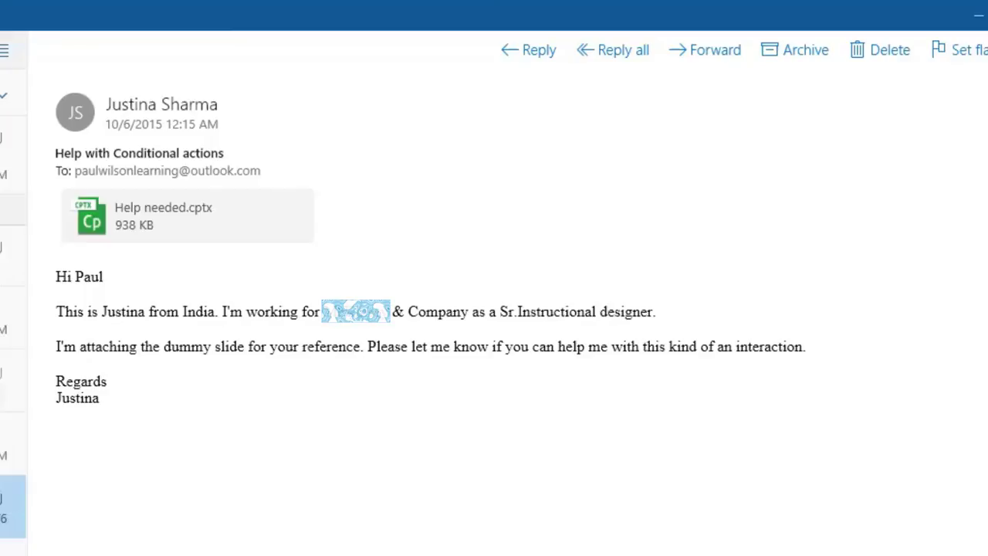
Minimize the email and close the Help needed.cptx project in Captivate
{"action": "left_click", "coordinate": [979, 18]}
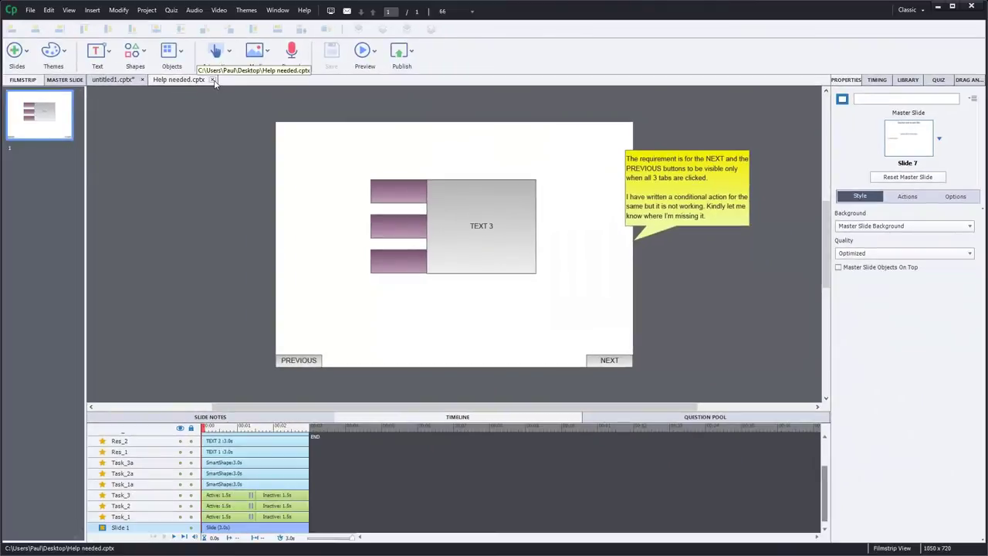
{"action": "left_click", "coordinate": [188, 221]}
{"action": "key", "text": "ctrl+w"}
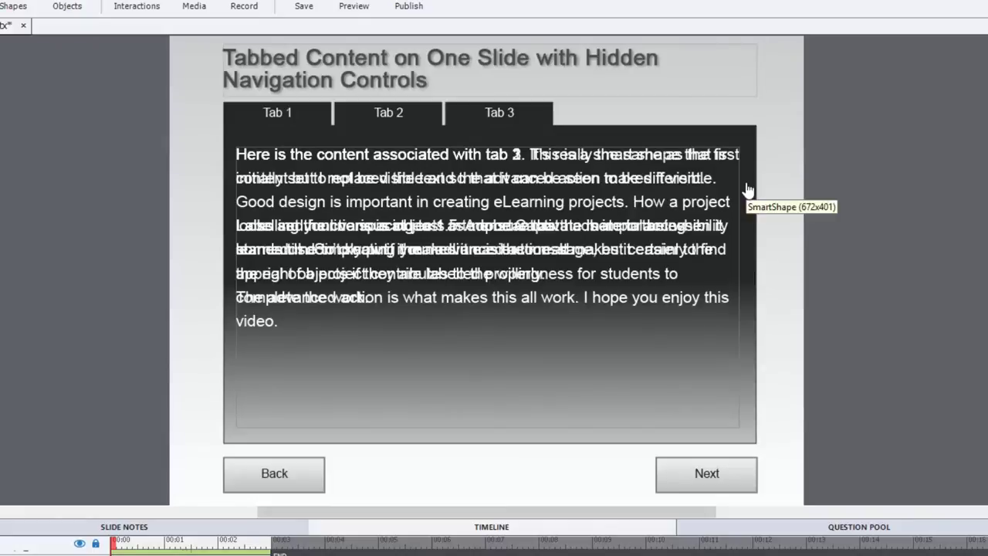
Move the tab 3 and tab 2 content shapes aside and check the names of the content shapes
{"action": "left_click_drag", "start_coordinate": [451, 262], "coordinate": [929, 217]}
{"action": "left_click_drag", "start_coordinate": [532, 280], "coordinate": [834, 281]}
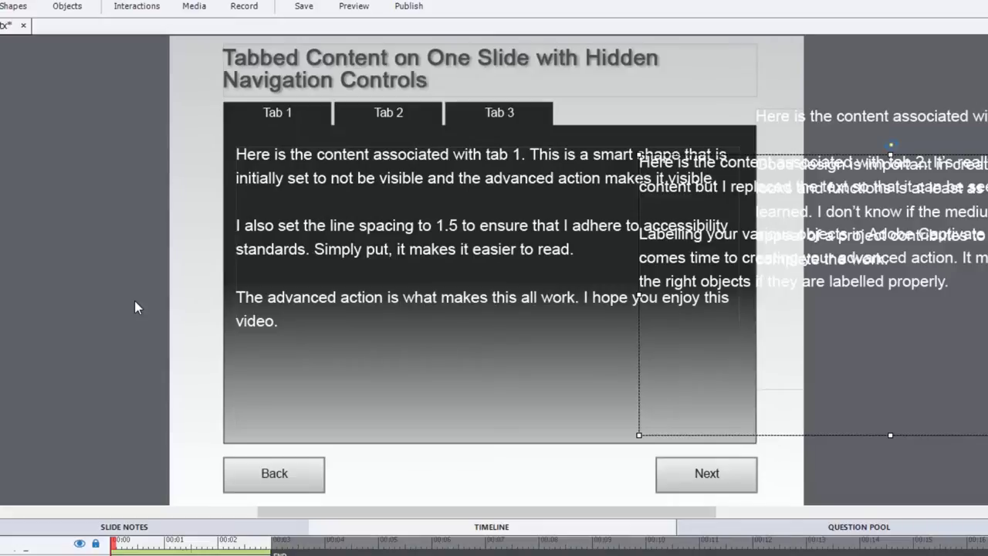
{"action": "left_click", "coordinate": [391, 263]}
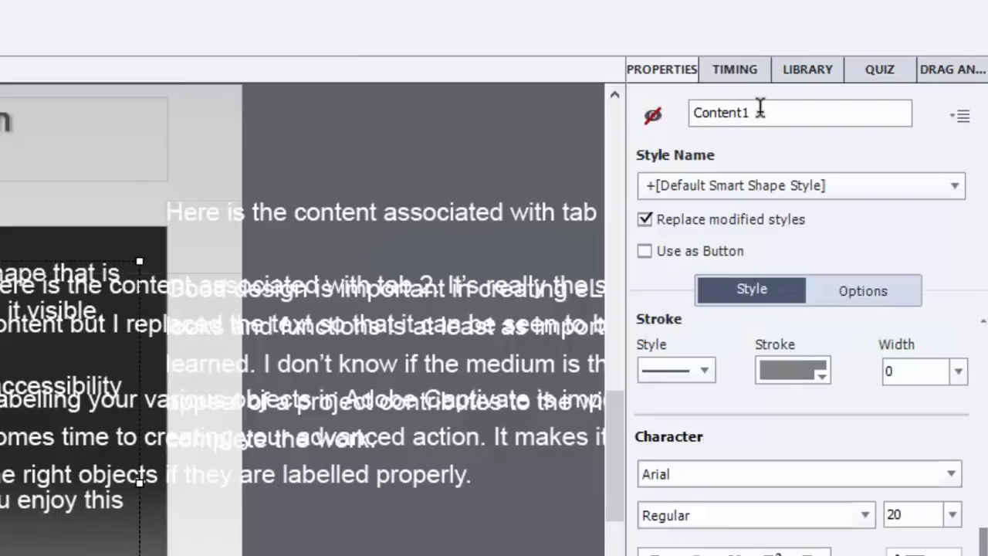
{"action": "left_click", "coordinate": [340, 406]}
{"action": "left_click", "coordinate": [416, 280]}
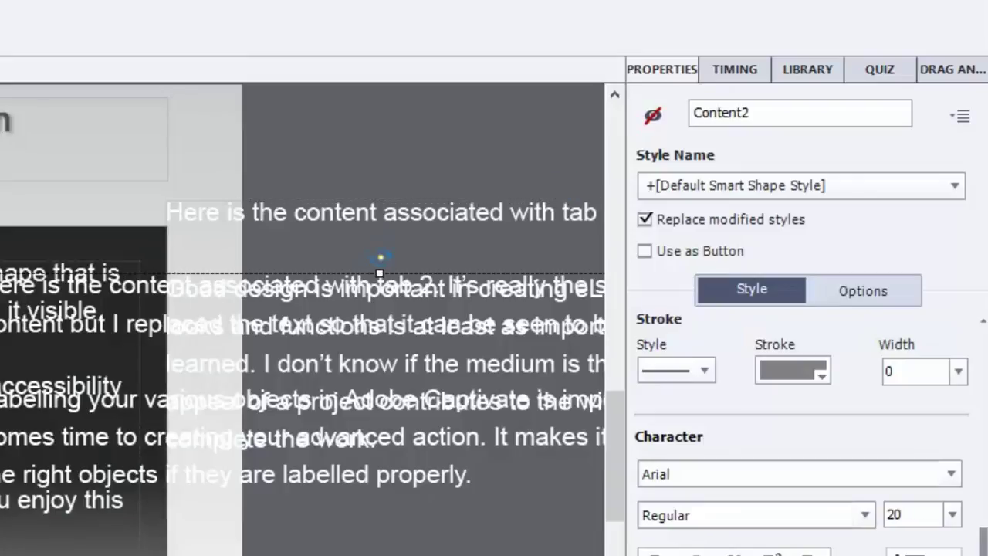
{"action": "key", "text": "shift+Tab"}
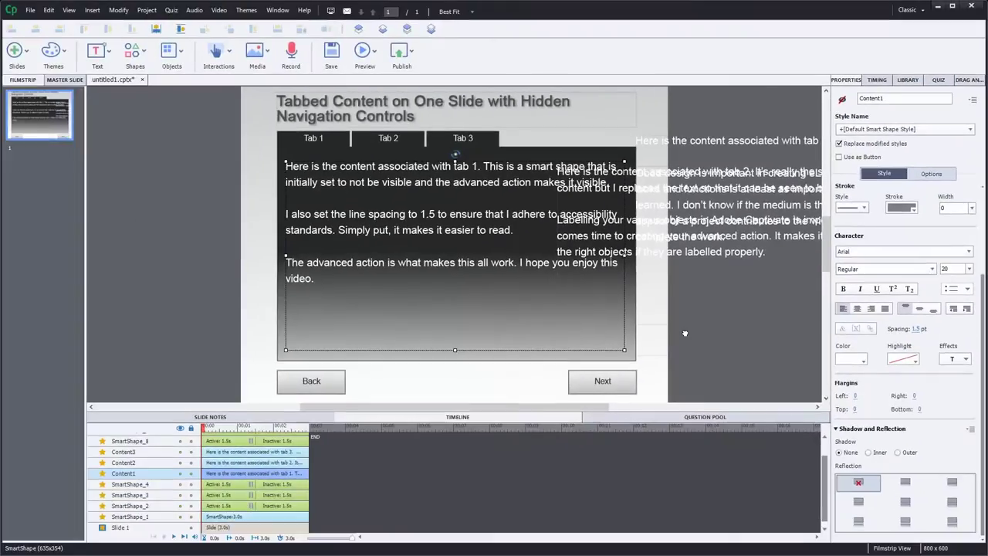
Select all three tab content shapes and align them to the position and size of Content1
{"action": "left_click", "coordinate": [723, 165], "text": "shift"}
{"action": "left_click", "coordinate": [724, 151], "text": "shift"}
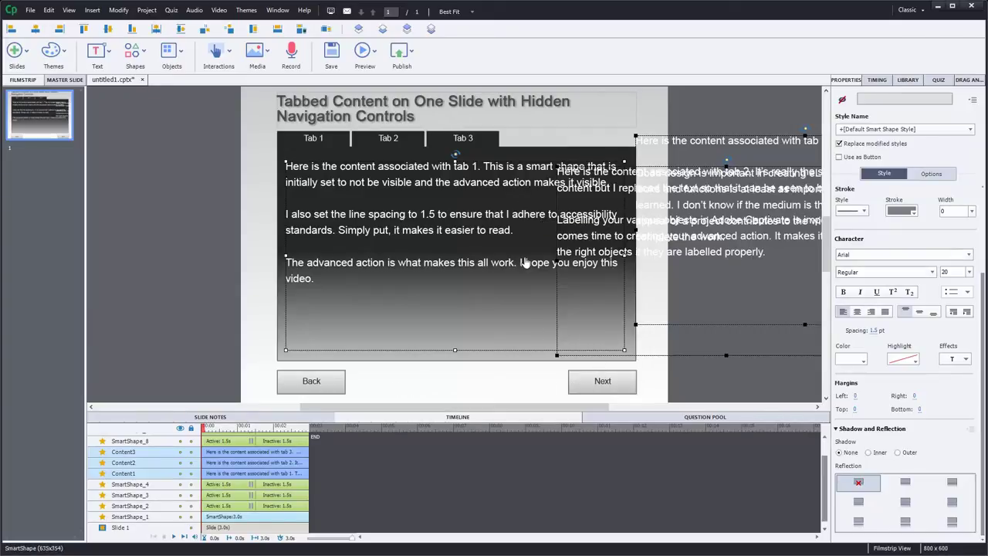
{"action": "left_click", "coordinate": [326, 28]}
Review the visibility and success action settings of the Back and Next buttons
{"action": "left_click", "coordinate": [272, 463]}
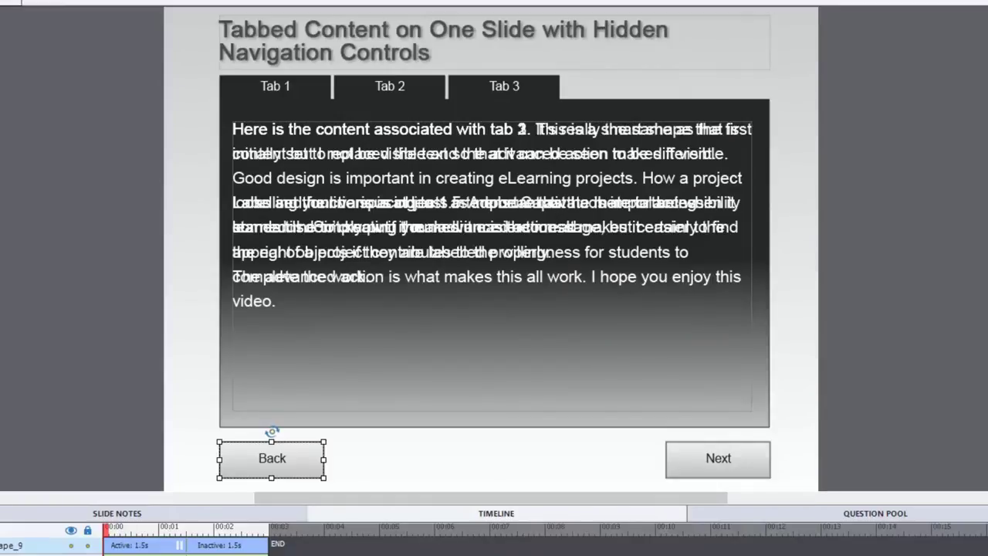
{"action": "left_click", "coordinate": [730, 467]}
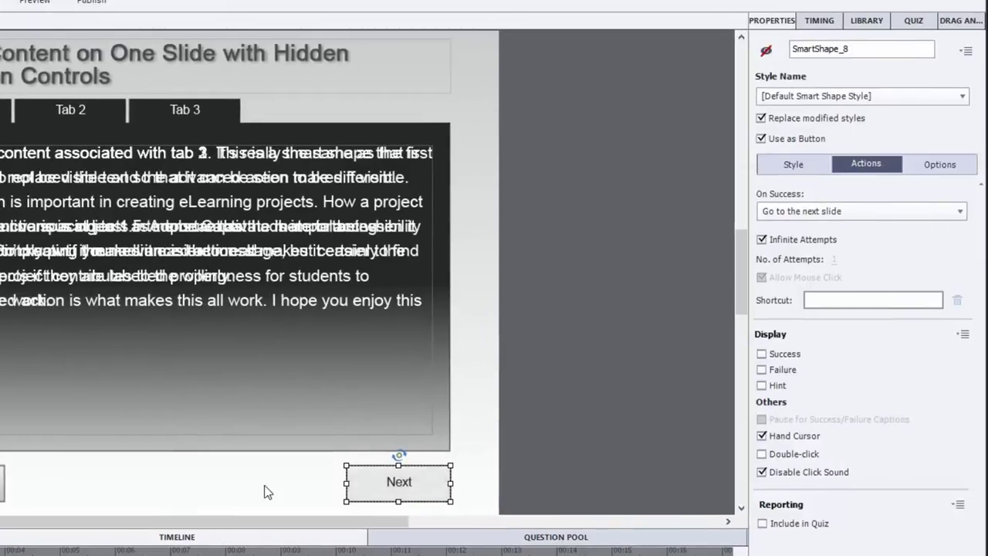
{"action": "left_click", "coordinate": [2, 482]}
{"action": "left_click", "coordinate": [767, 51]}
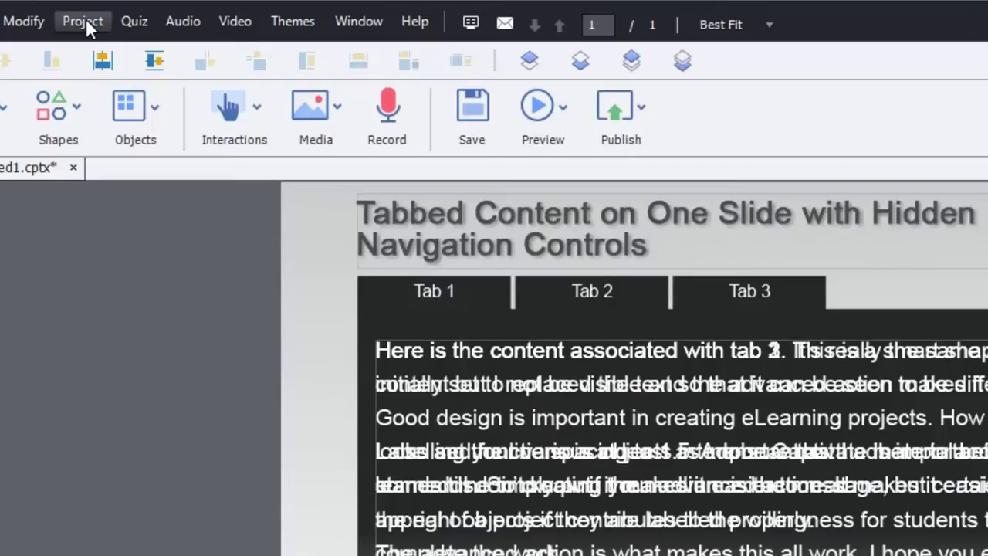
Create a user variable named click1 with a value of 0
{"action": "left_click", "coordinate": [148, 11]}
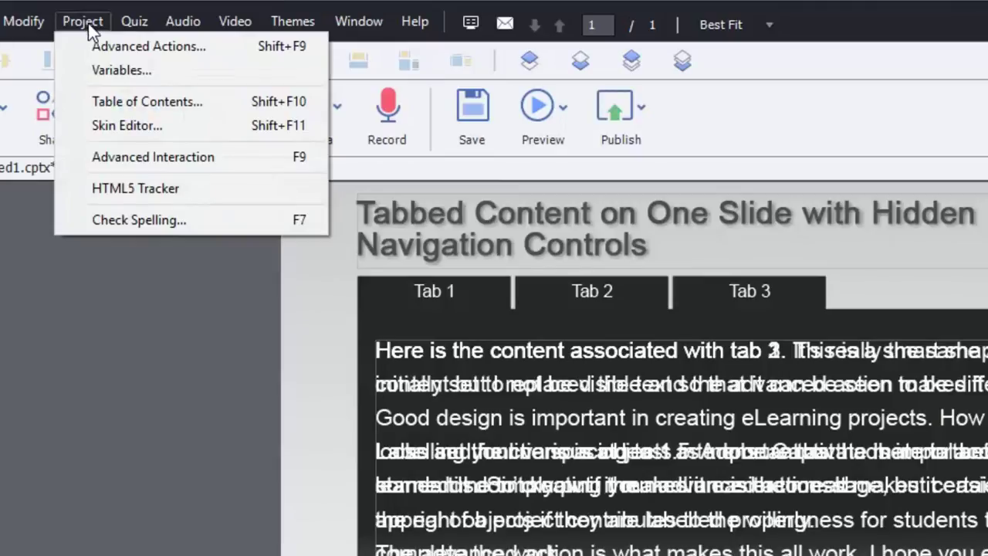
{"action": "left_click", "coordinate": [91, 71]}
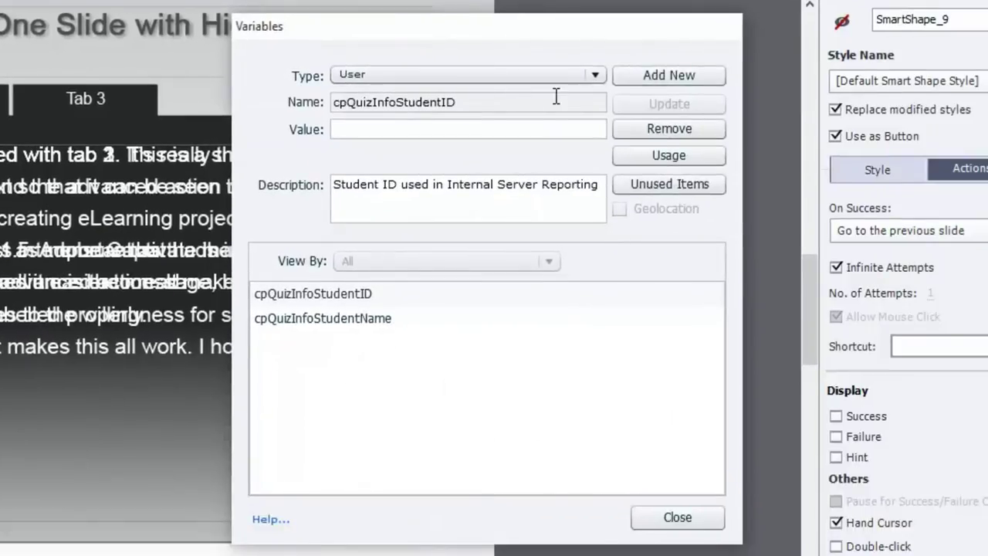
{"action": "left_click", "coordinate": [670, 73]}
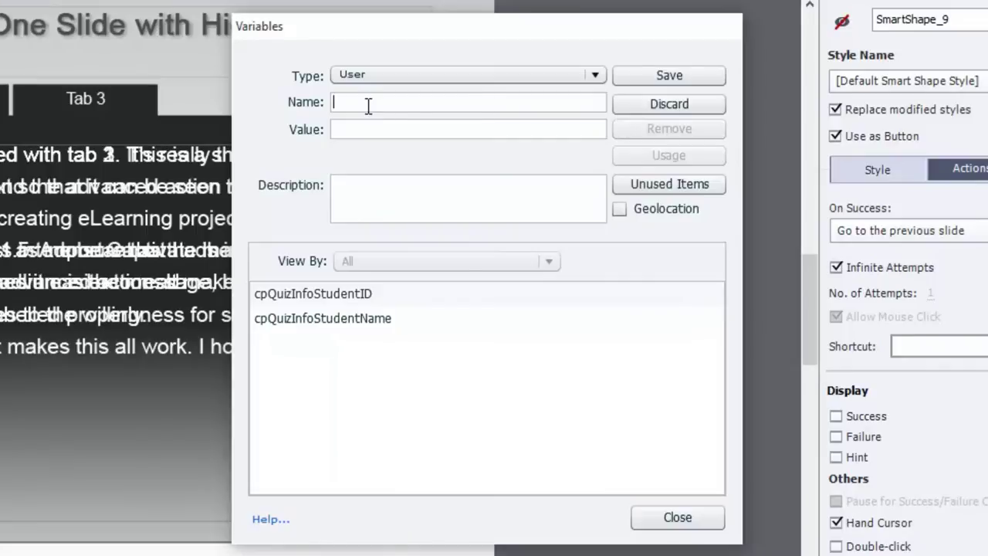
{"action": "type", "text": "Click"}
{"action": "key", "text": "BackSpace"}
{"action": "key", "text": "BackSpace"}
{"action": "key", "text": "BackSpace"}
{"action": "key", "text": "BackSpace"}
{"action": "key", "text": "BackSpace"}
{"action": "type", "text": "click1"}
{"action": "left_click", "coordinate": [401, 126]}
{"action": "type", "text": "0"}
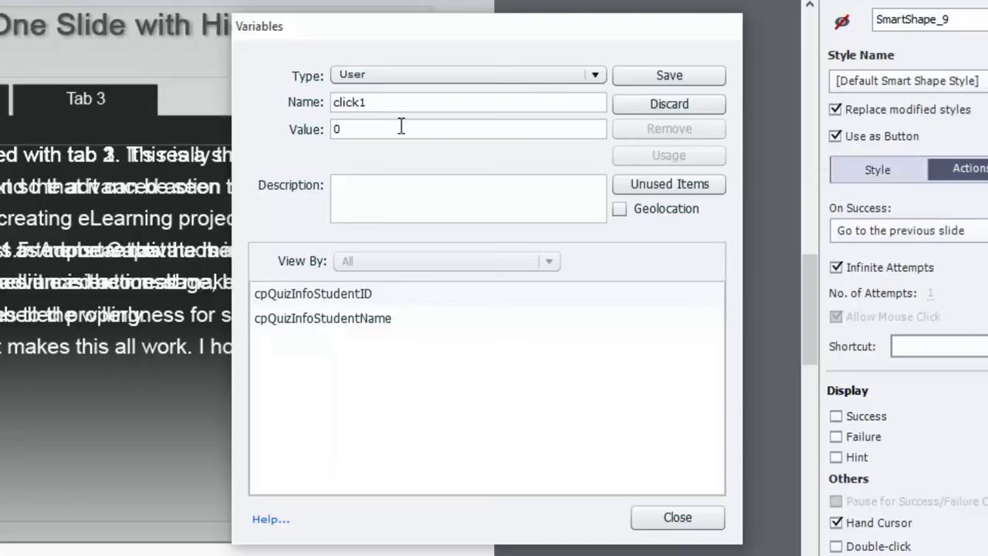
{"action": "left_click", "coordinate": [660, 79]}
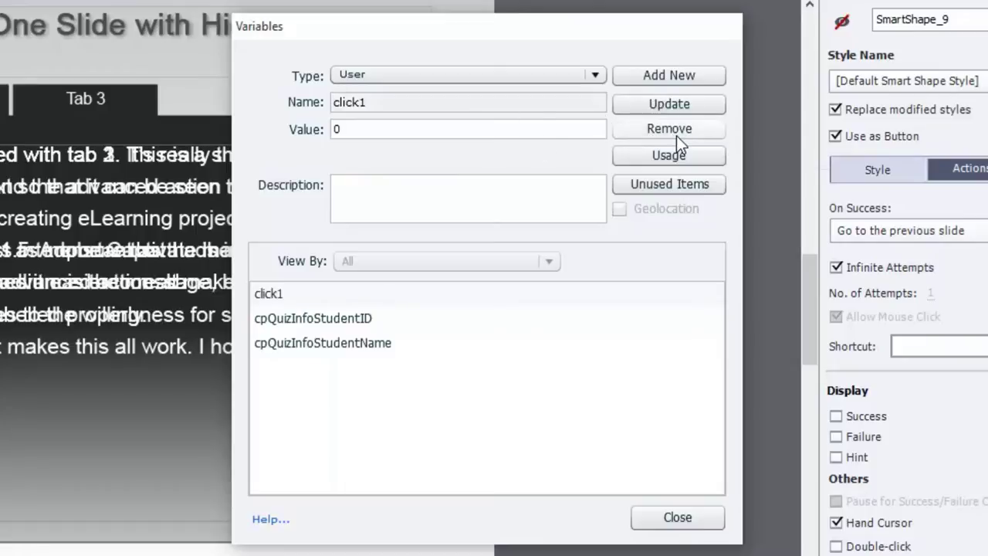
Add a second user variable named click2 with a value of 0
{"action": "left_click", "coordinate": [680, 77]}
{"action": "type", "text": "click2"}
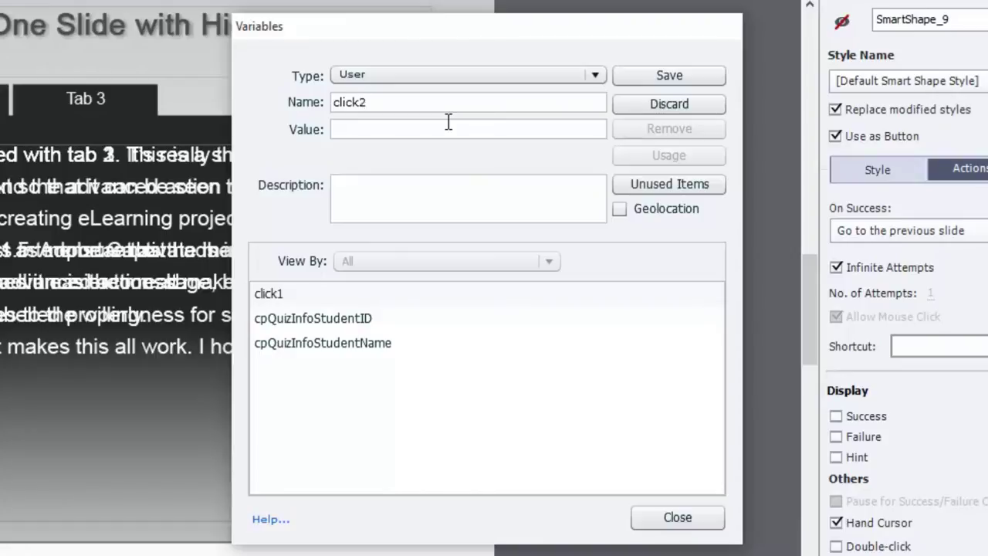
{"action": "left_click", "coordinate": [448, 124]}
{"action": "type", "text": "0"}
{"action": "left_click", "coordinate": [654, 79]}
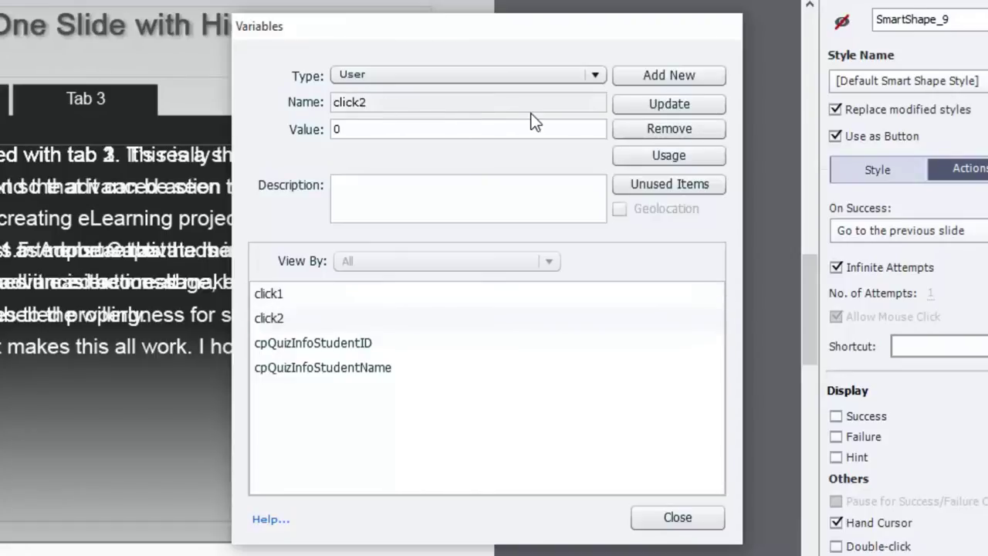
Add a third user variable named click3 with a value of 0 and close the Variables dialog
{"action": "left_click", "coordinate": [673, 76]}
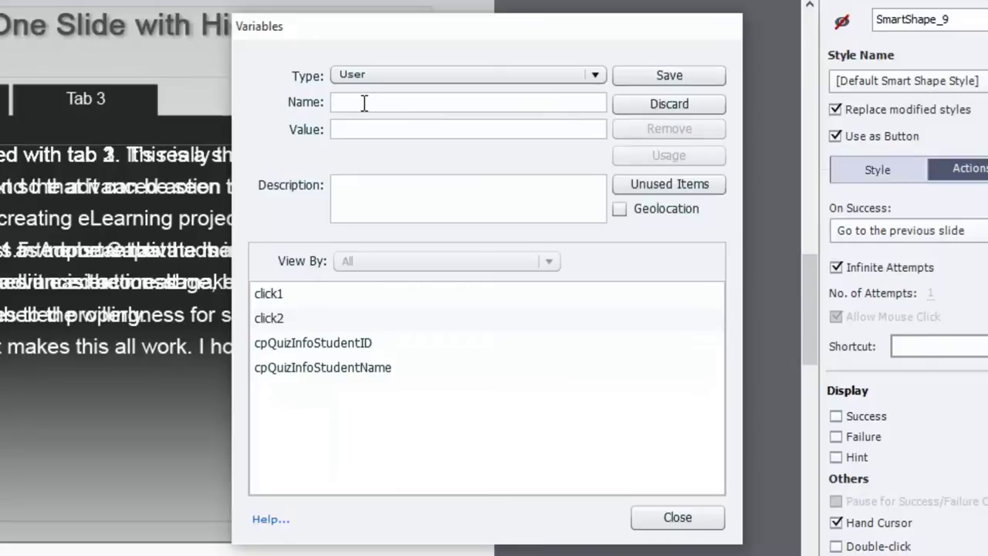
{"action": "left_click", "coordinate": [364, 102]}
{"action": "type", "text": "click3"}
{"action": "left_click", "coordinate": [377, 130]}
{"action": "type", "text": "0"}
{"action": "left_click", "coordinate": [670, 78]}
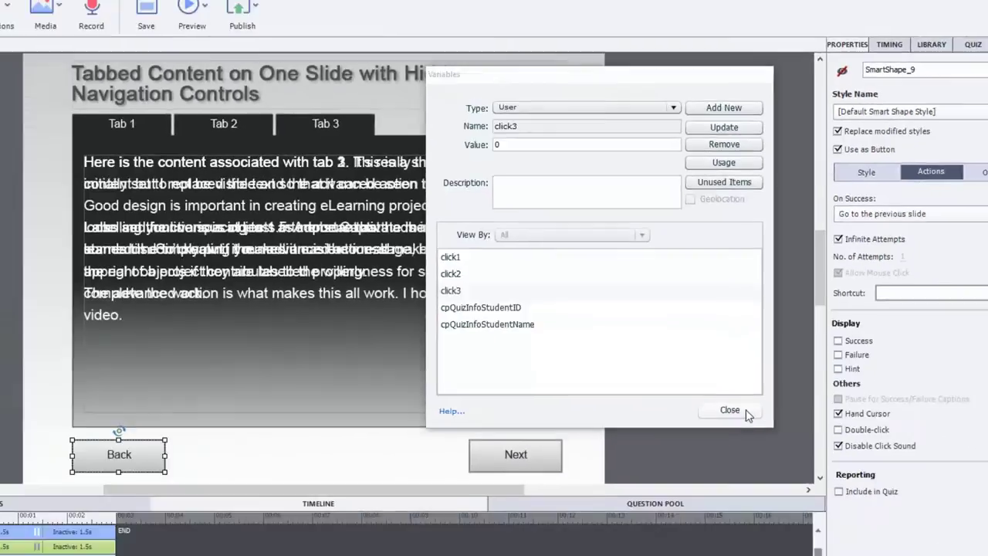
{"action": "left_click", "coordinate": [701, 517]}
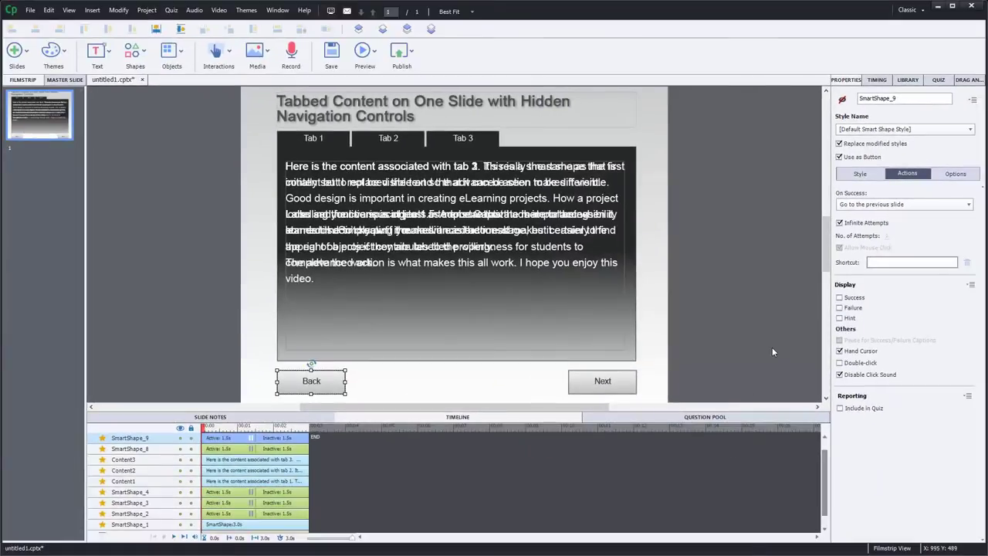
Enable the hand cursor and disable the click sound for the Tab 1, Tab 2 and Tab 3 buttons together
{"action": "left_click", "coordinate": [706, 283]}
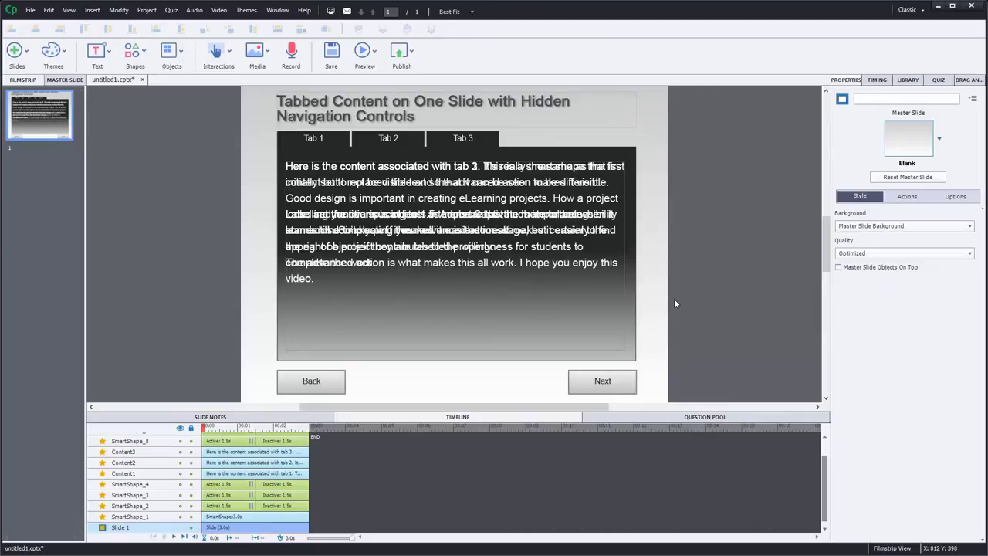
{"action": "left_click", "coordinate": [322, 138]}
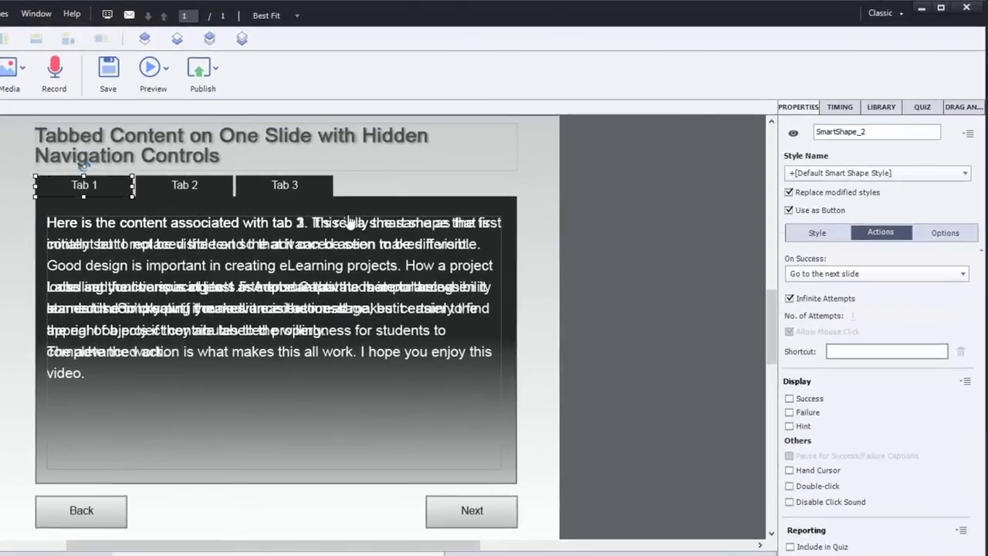
{"action": "left_click", "coordinate": [210, 194], "text": "shift"}
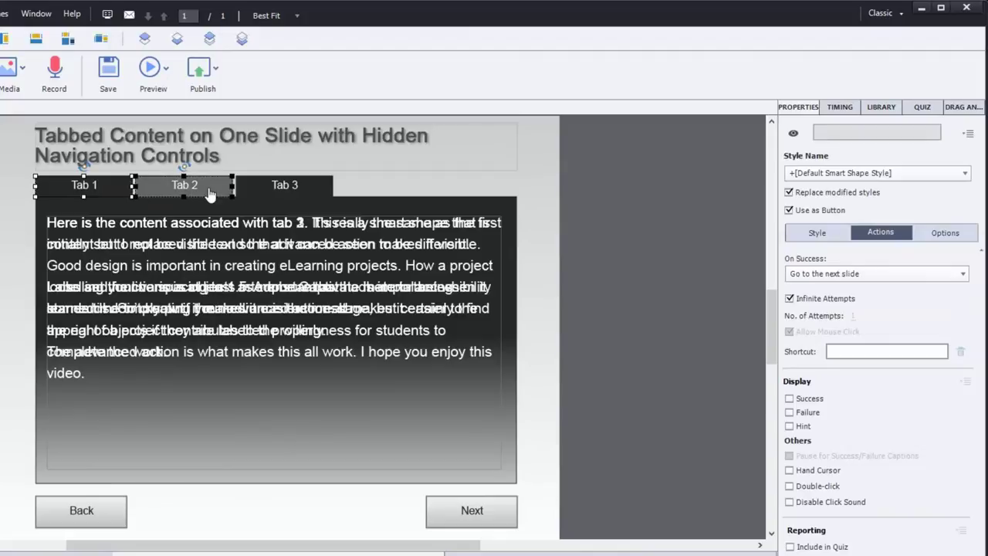
{"action": "left_click", "coordinate": [283, 193], "text": "shift"}
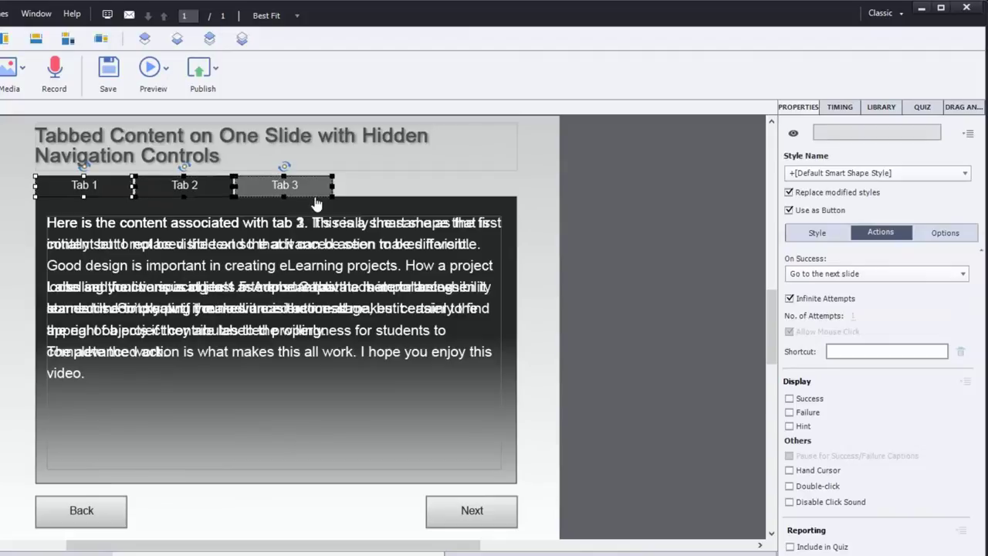
{"action": "left_click", "coordinate": [790, 471]}
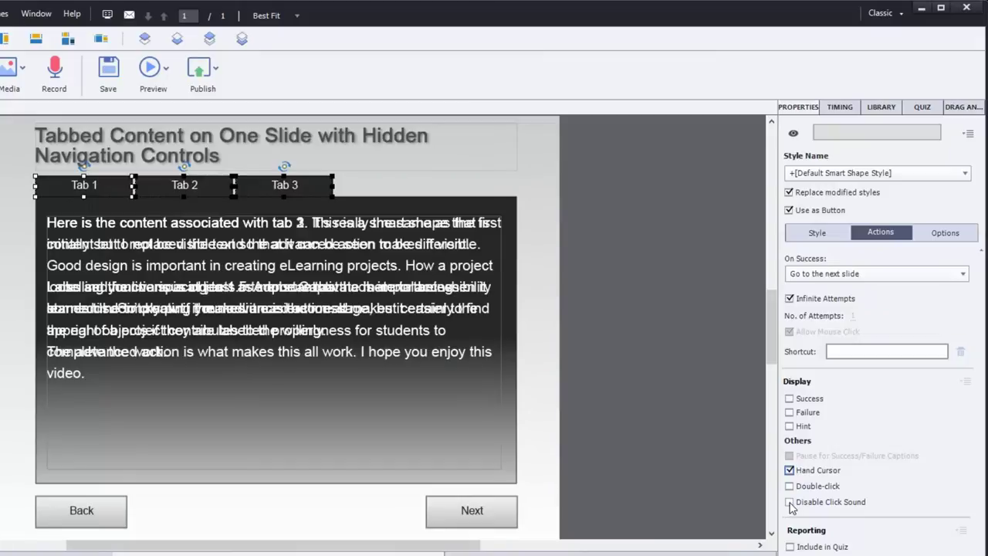
{"action": "left_click", "coordinate": [789, 502]}
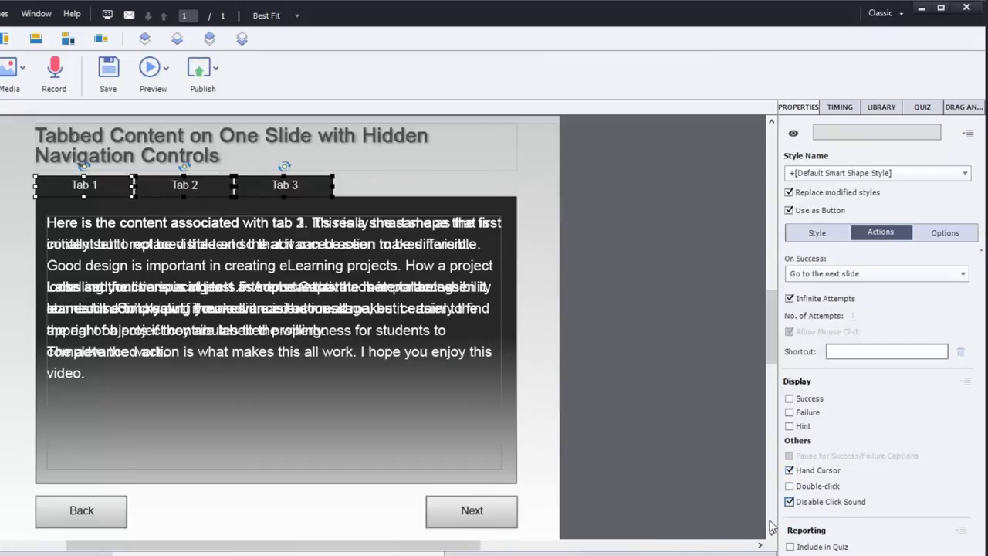
{"action": "left_click", "coordinate": [641, 482]}
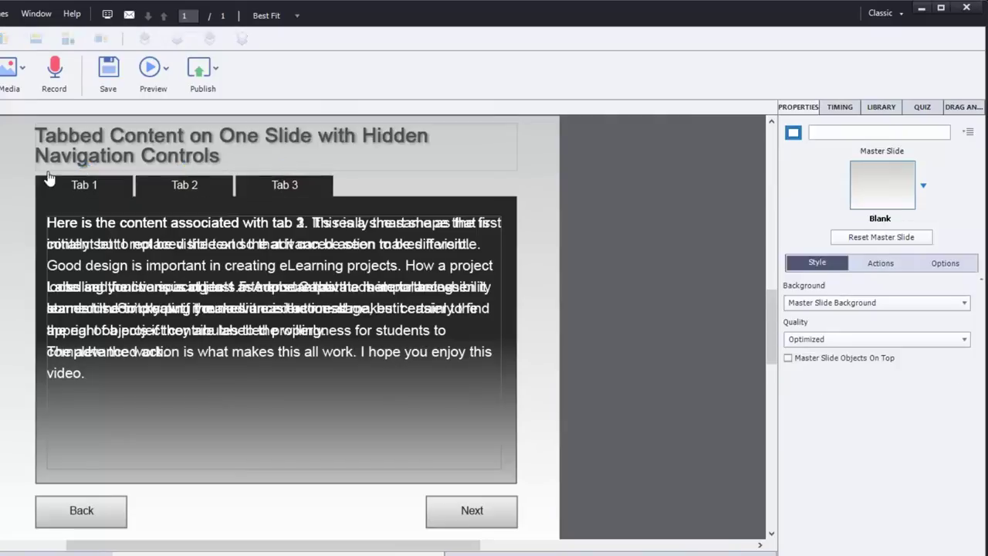
Set the Tab 1 button's success action to Execute Advanced Actions and open the Advanced Actions editor for its script
{"action": "left_click", "coordinate": [85, 186]}
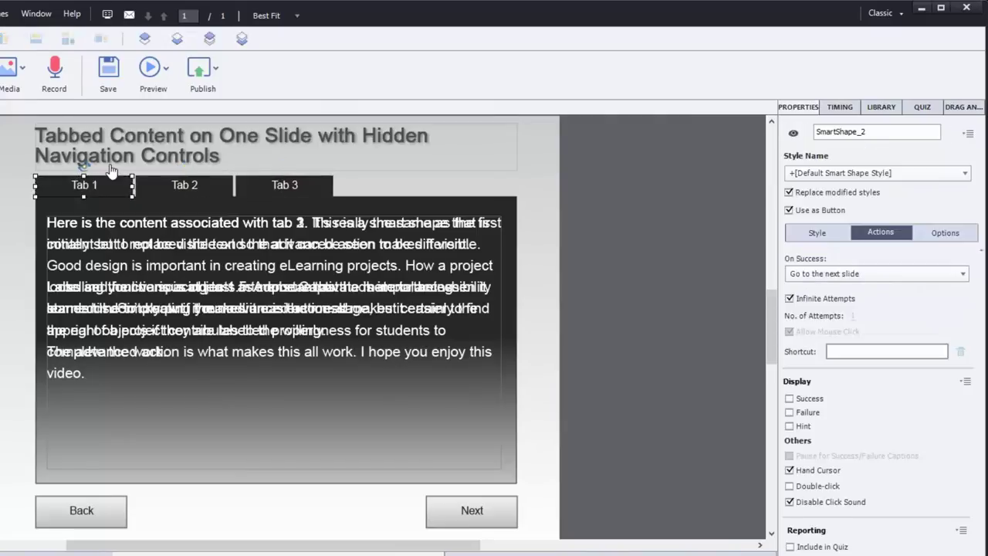
{"action": "left_click", "coordinate": [868, 274]}
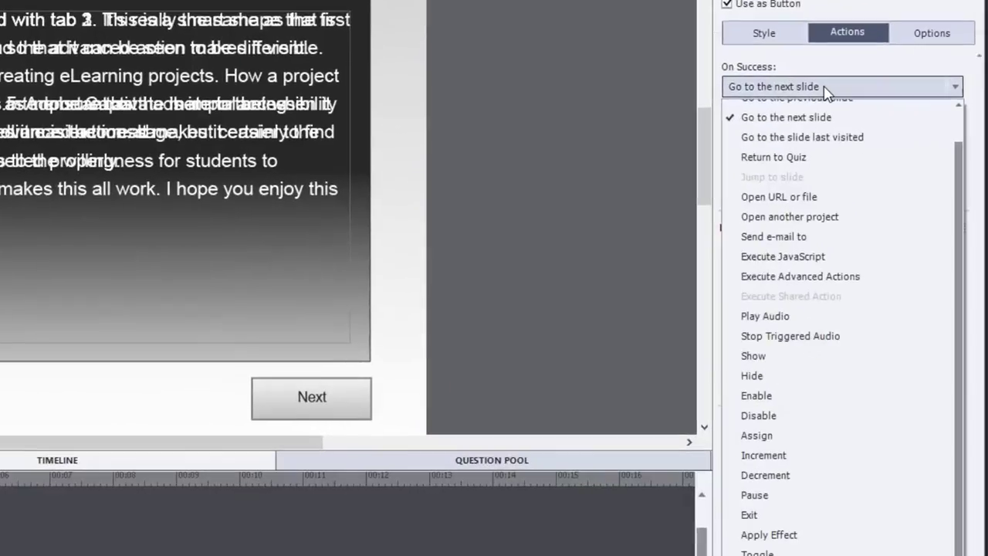
{"action": "left_click", "coordinate": [838, 277]}
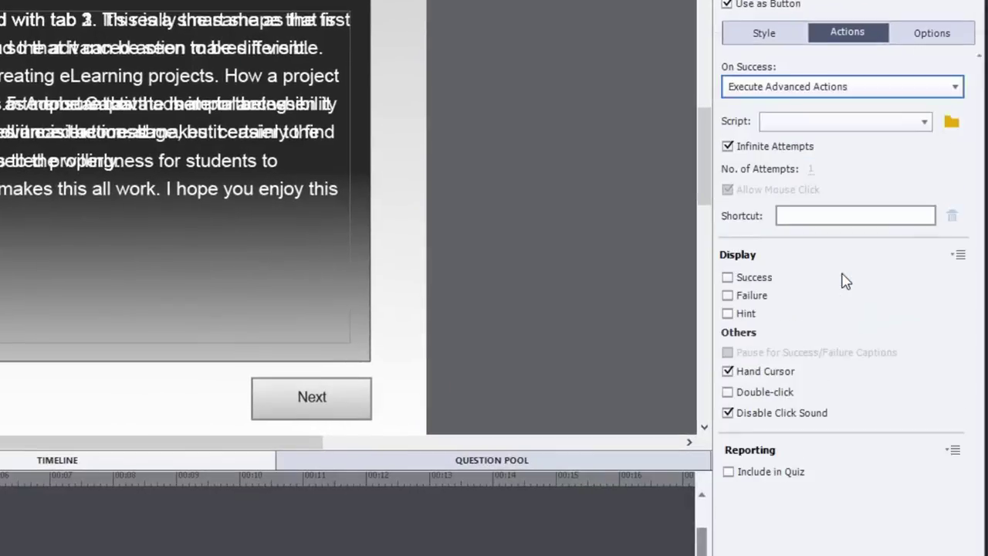
{"action": "left_click", "coordinate": [926, 125]}
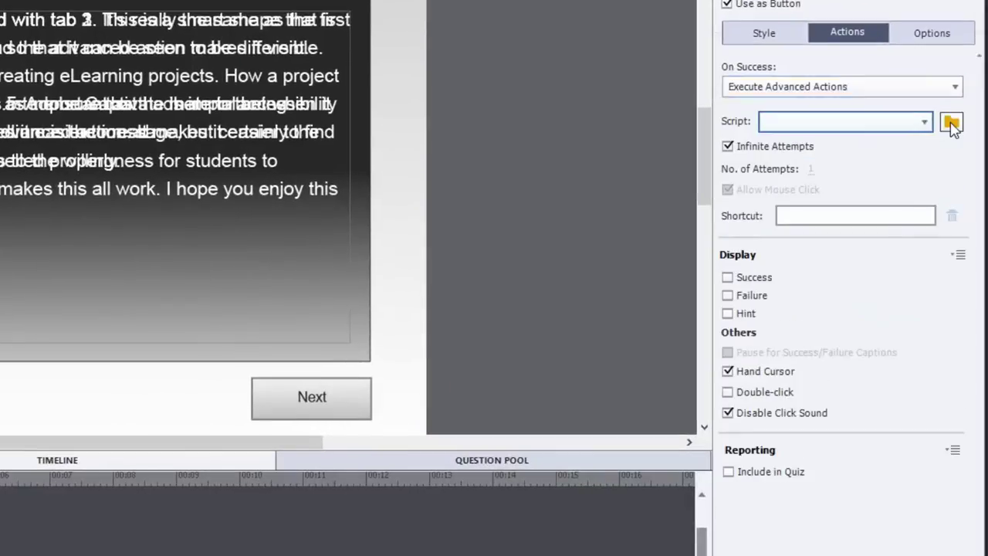
{"action": "left_click", "coordinate": [951, 123]}
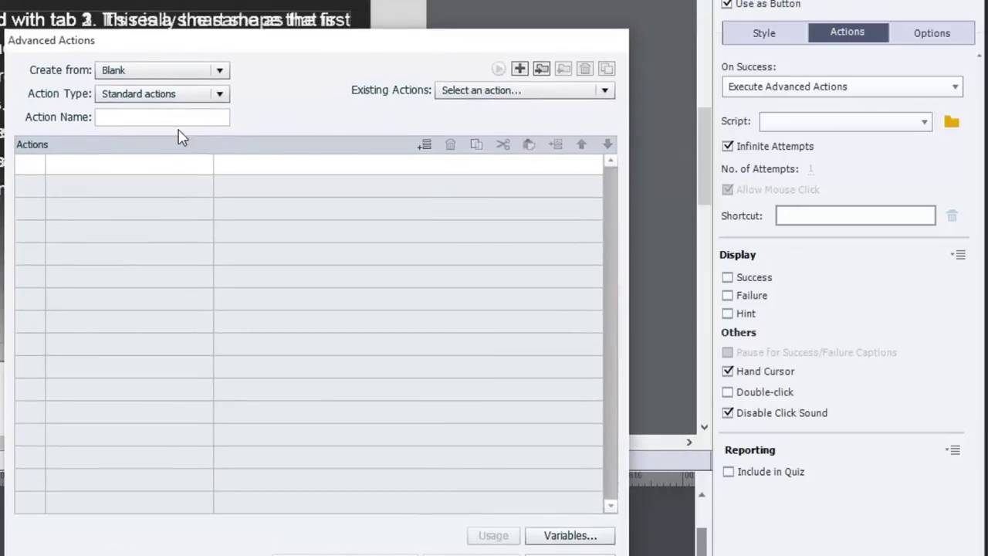
Make the new advanced action a conditional action and name it tab1
{"action": "left_click", "coordinate": [118, 117]}
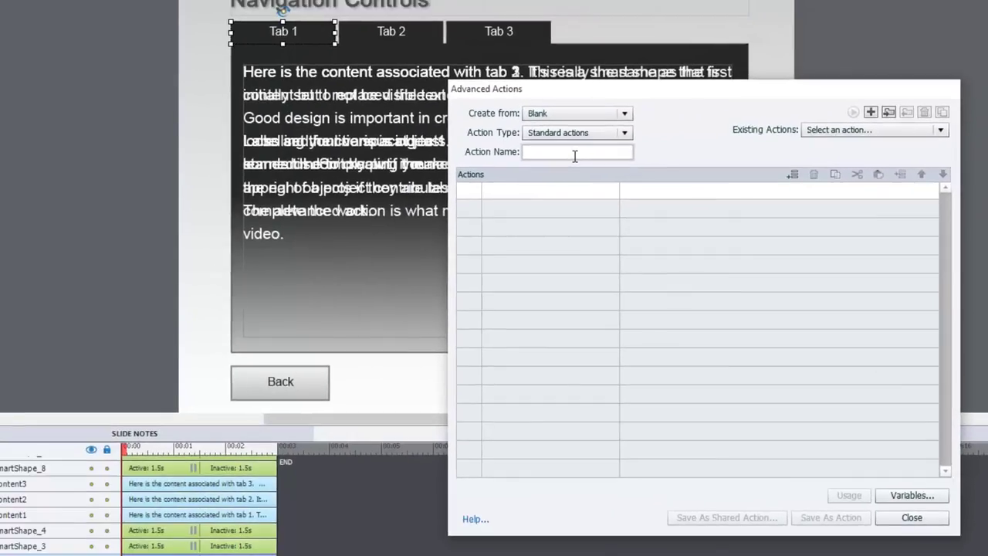
{"action": "type", "text": "tab1"}
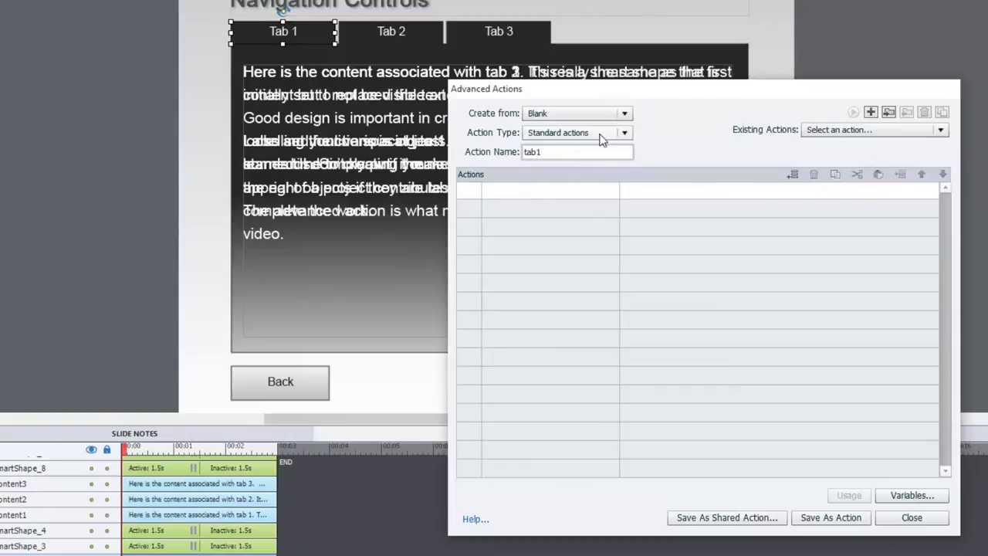
{"action": "left_click", "coordinate": [602, 137]}
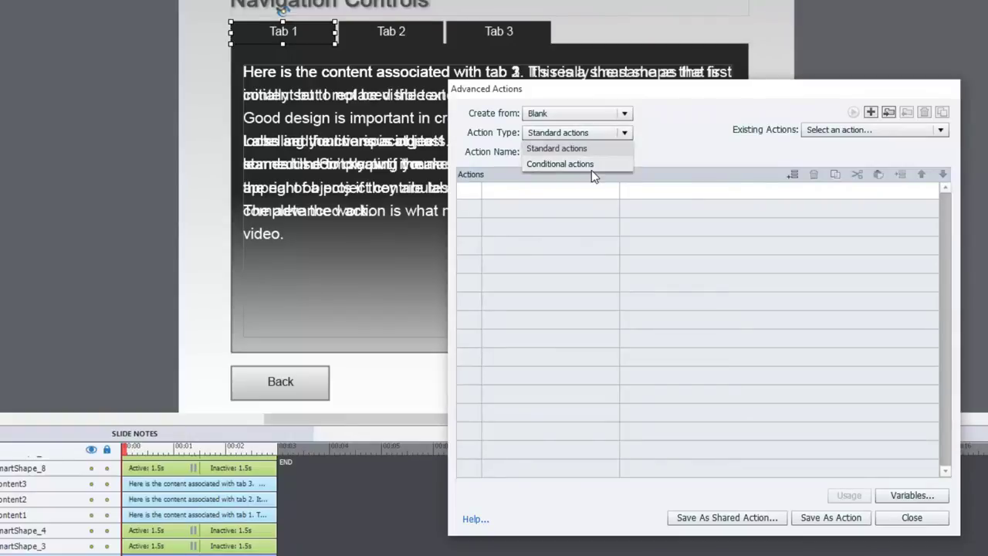
{"action": "left_click", "coordinate": [590, 167]}
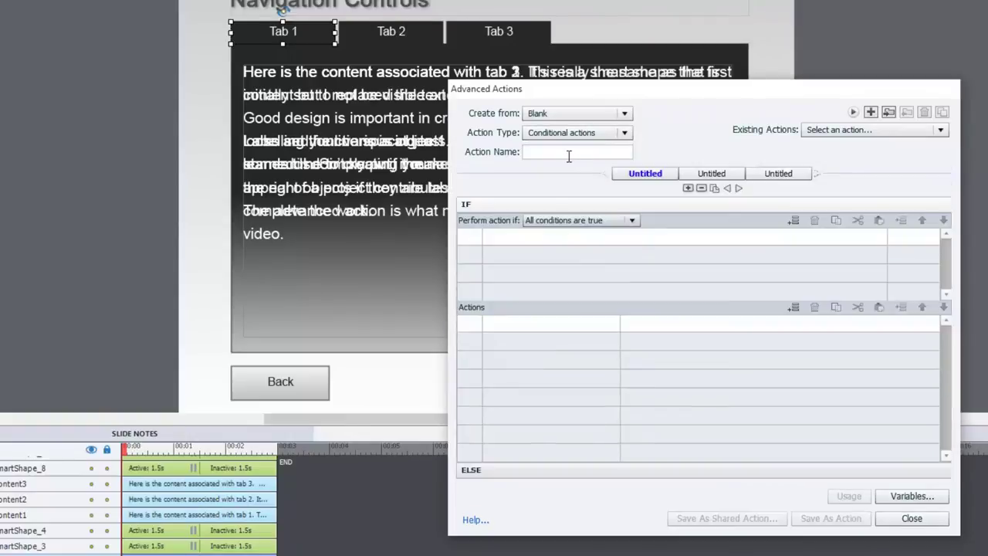
{"action": "left_click", "coordinate": [548, 152]}
{"action": "type", "text": "tab1"}
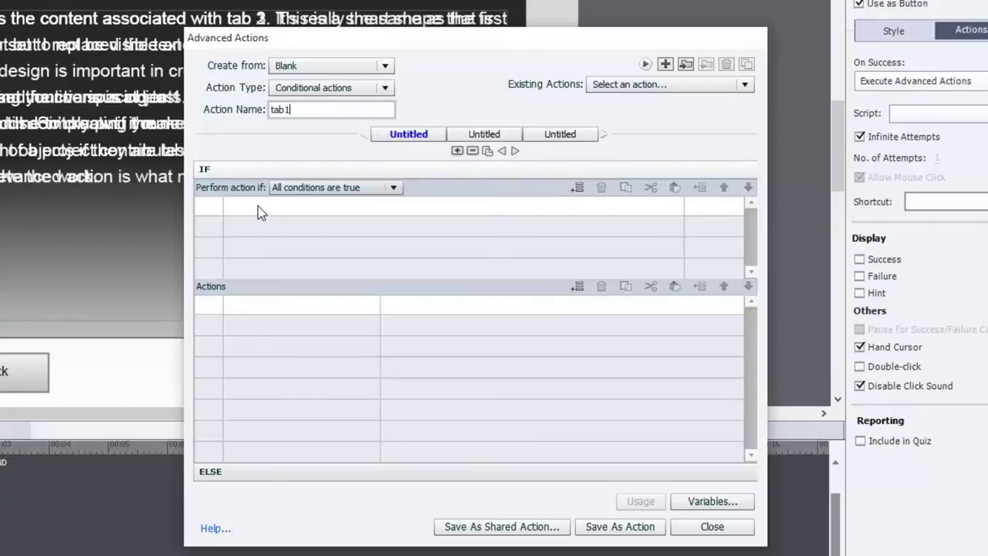
Add an IF condition to tab1 requiring variable click2 to be greater or equal to the literal 1
{"action": "left_click", "coordinate": [258, 206]}
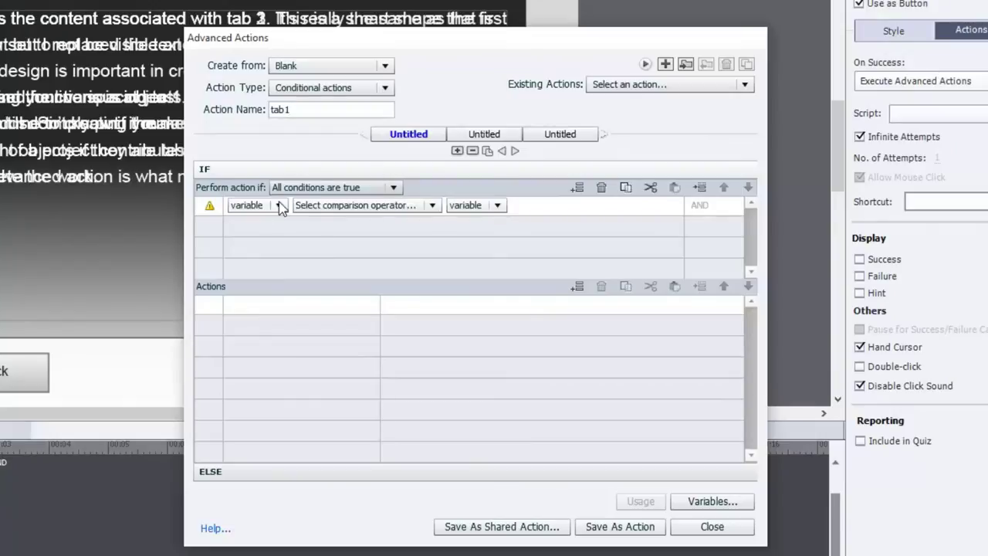
{"action": "left_click", "coordinate": [280, 205]}
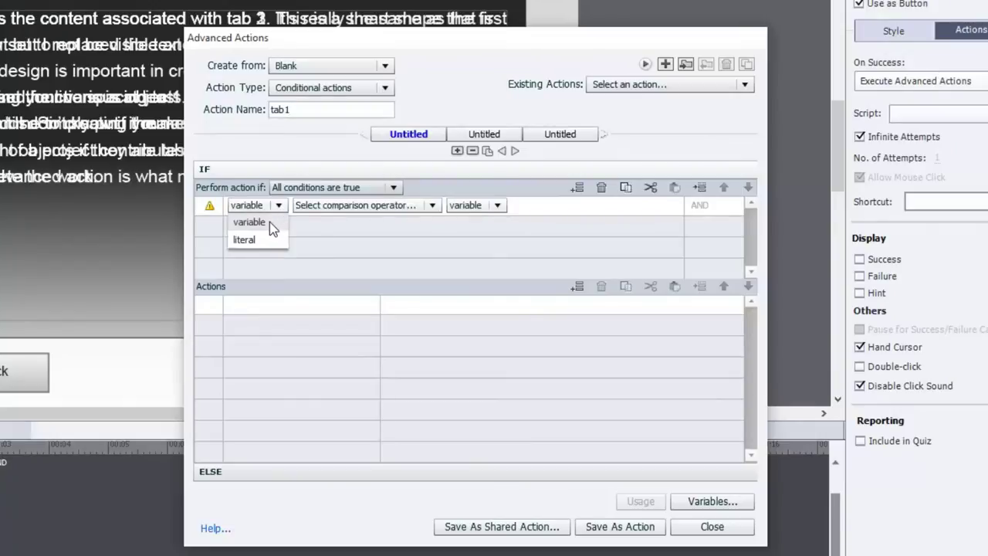
{"action": "left_click", "coordinate": [269, 222]}
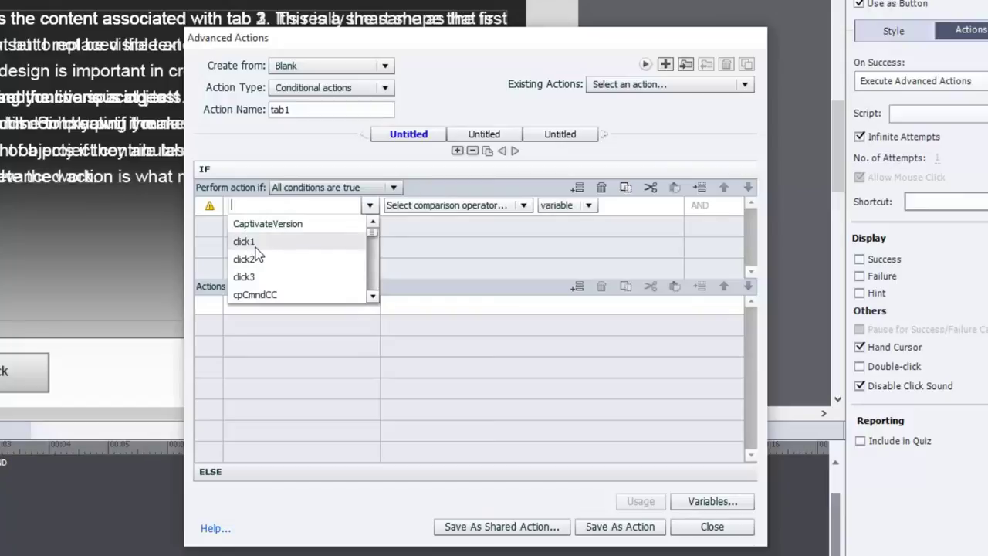
{"action": "left_click", "coordinate": [258, 260]}
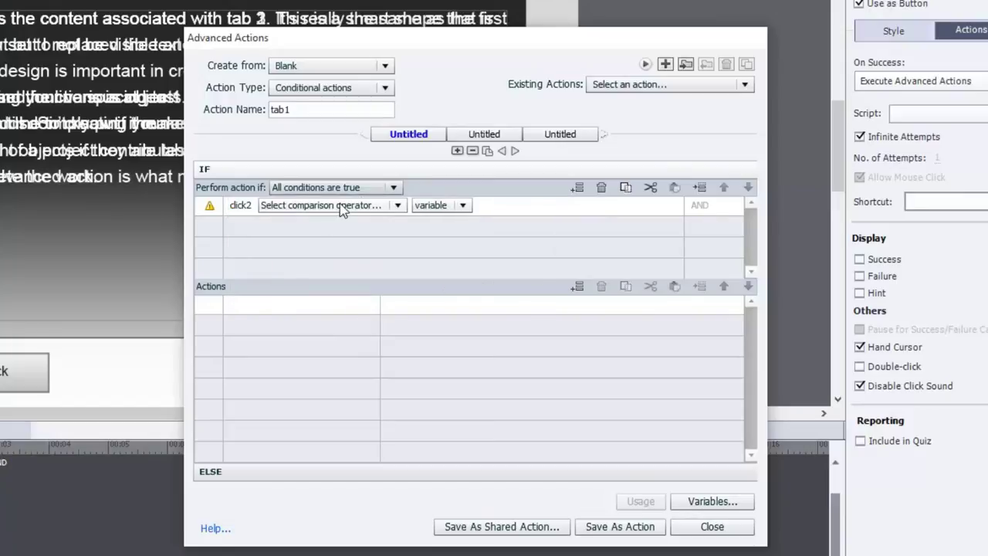
{"action": "left_click", "coordinate": [342, 207]}
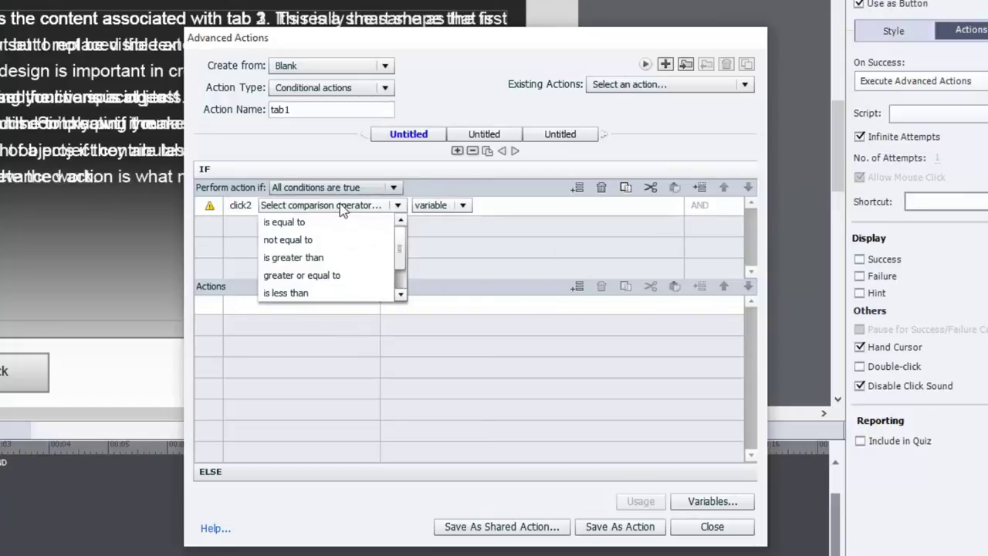
{"action": "left_click", "coordinate": [303, 222]}
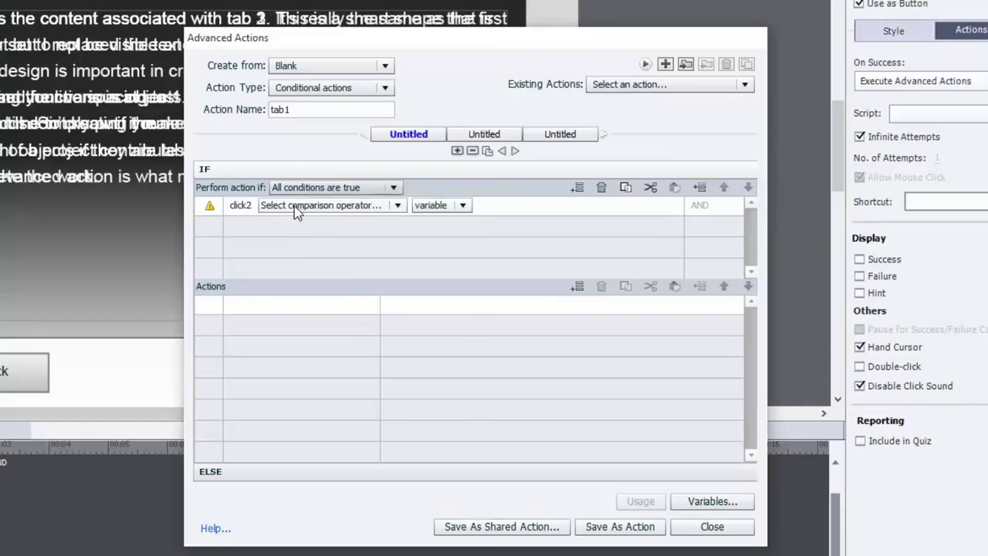
{"action": "left_click", "coordinate": [347, 209]}
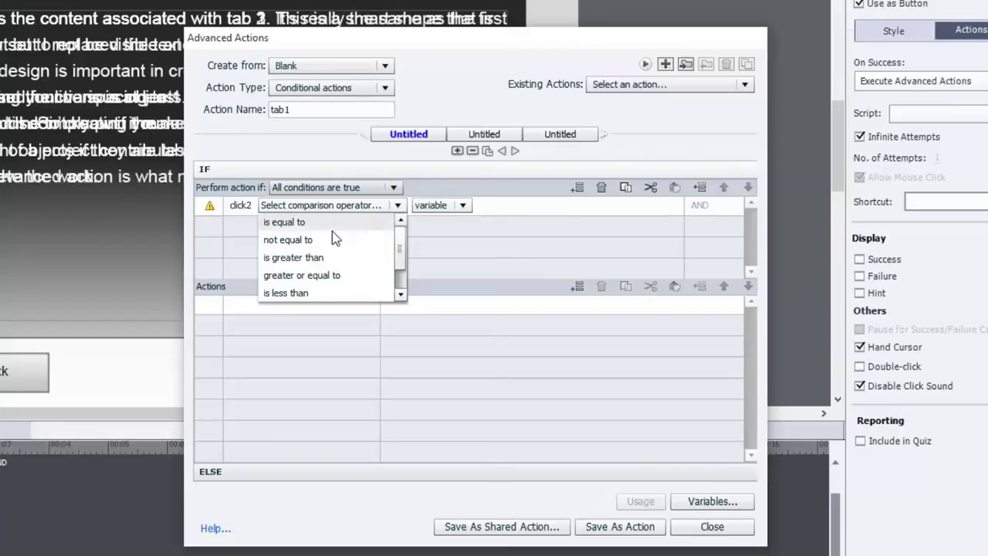
{"action": "left_click", "coordinate": [340, 276]}
{"action": "left_click", "coordinate": [386, 202]}
{"action": "left_click", "coordinate": [386, 242]}
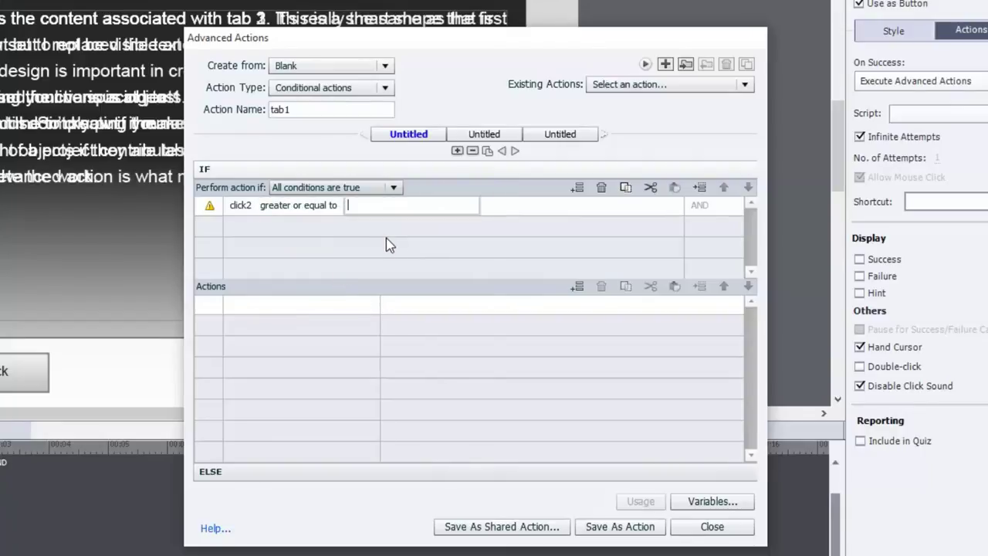
{"action": "type", "text": "1"}
Add a second IF condition requiring variable click3 to be greater or equal to the literal 1
{"action": "left_click", "coordinate": [241, 226]}
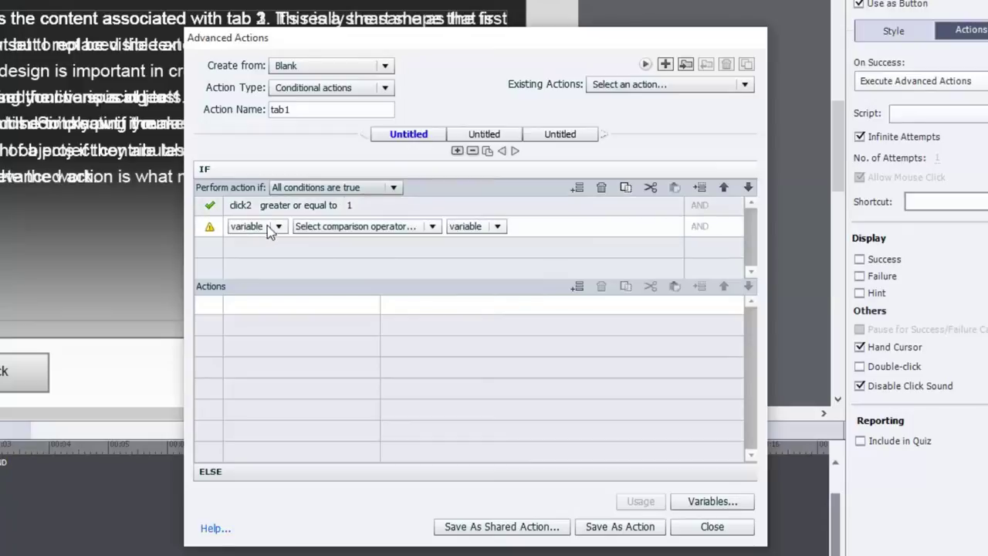
{"action": "left_click", "coordinate": [279, 227]}
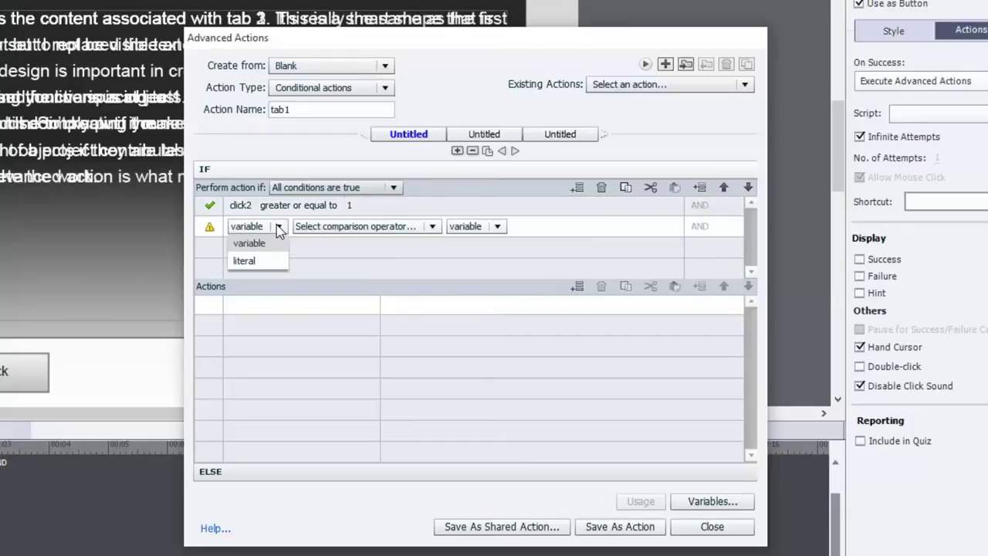
{"action": "left_click", "coordinate": [256, 245]}
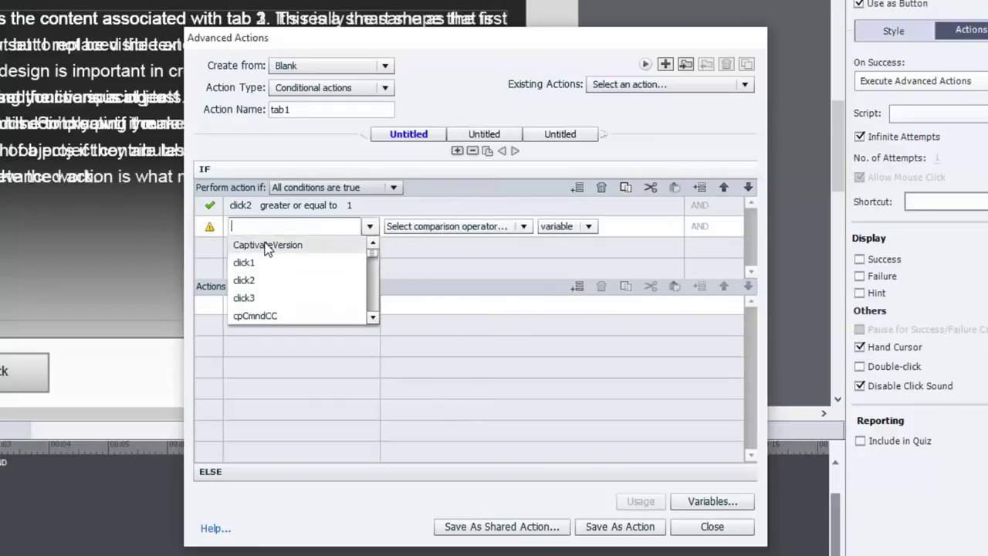
{"action": "left_click", "coordinate": [248, 295]}
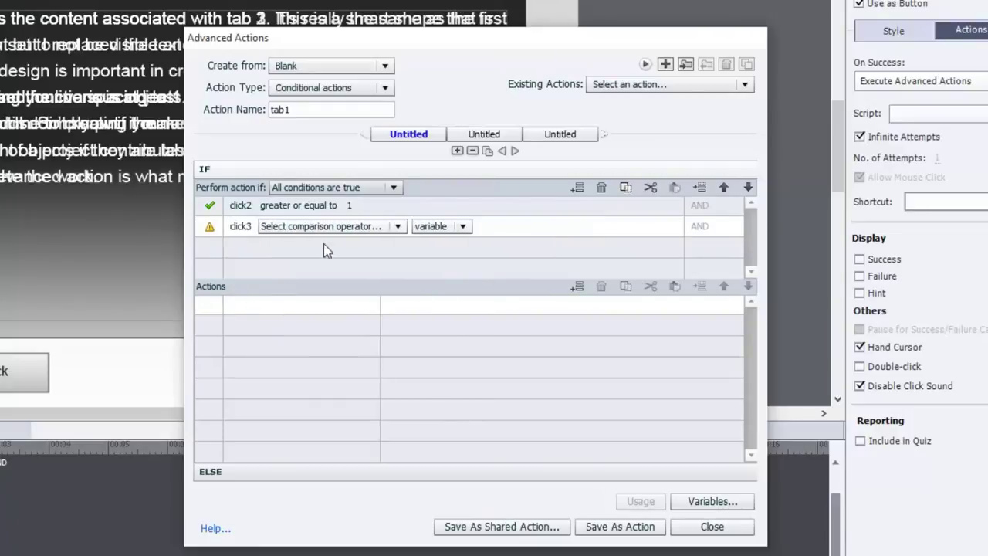
{"action": "left_click", "coordinate": [340, 228]}
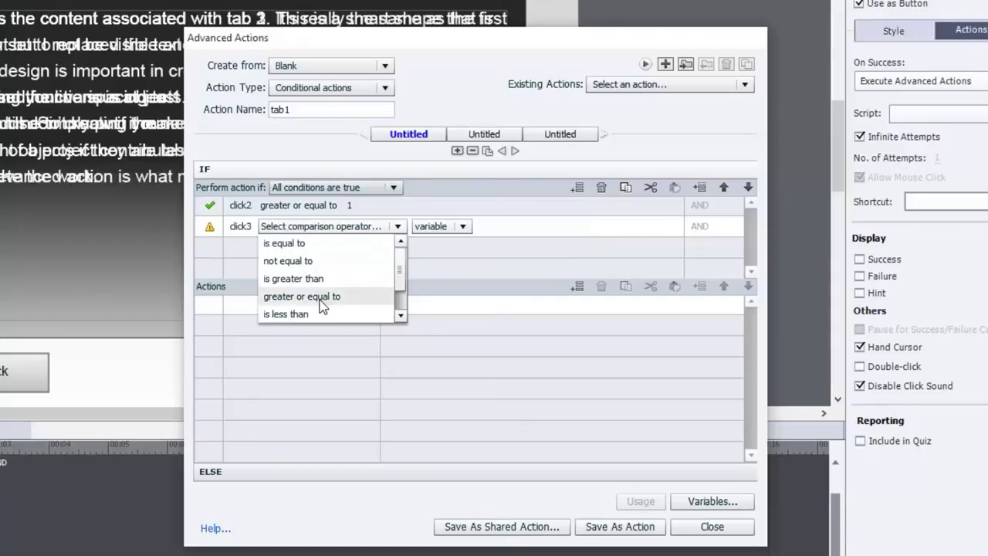
{"action": "left_click", "coordinate": [318, 298]}
{"action": "left_click", "coordinate": [394, 226]}
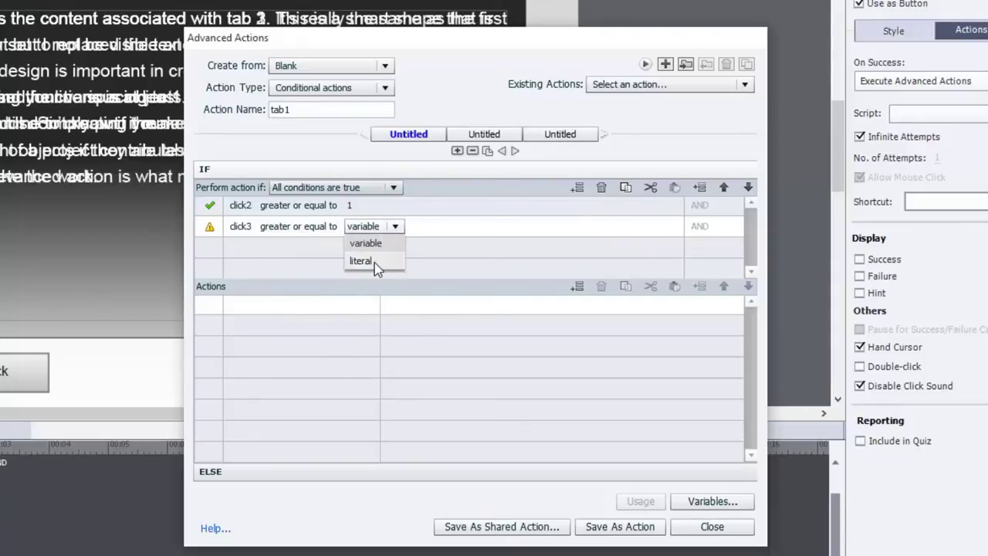
{"action": "left_click", "coordinate": [374, 261]}
{"action": "type", "text": "1"}
{"action": "key", "text": "Return"}
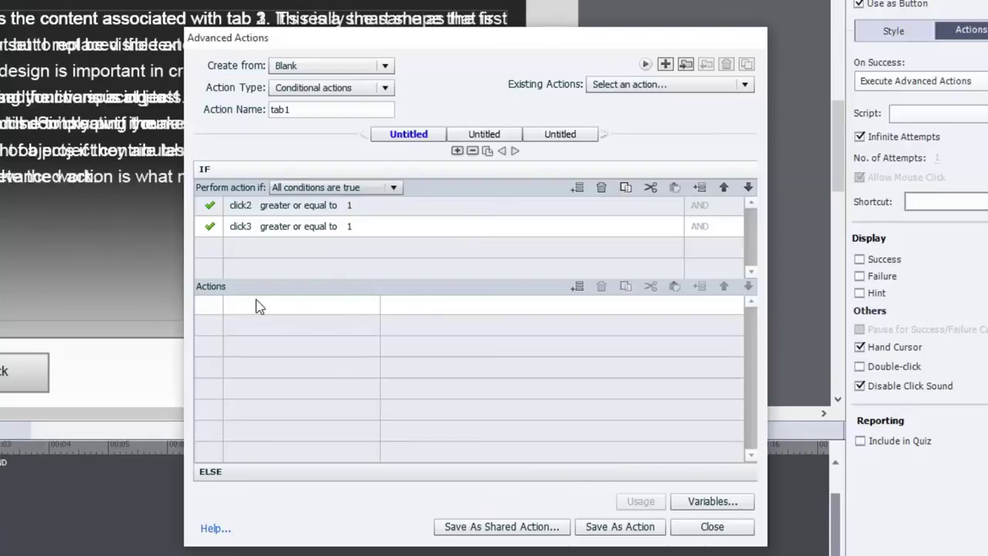
Add an Increment action under the conditions that increases click1 by 1
{"action": "double_click", "coordinate": [259, 309]}
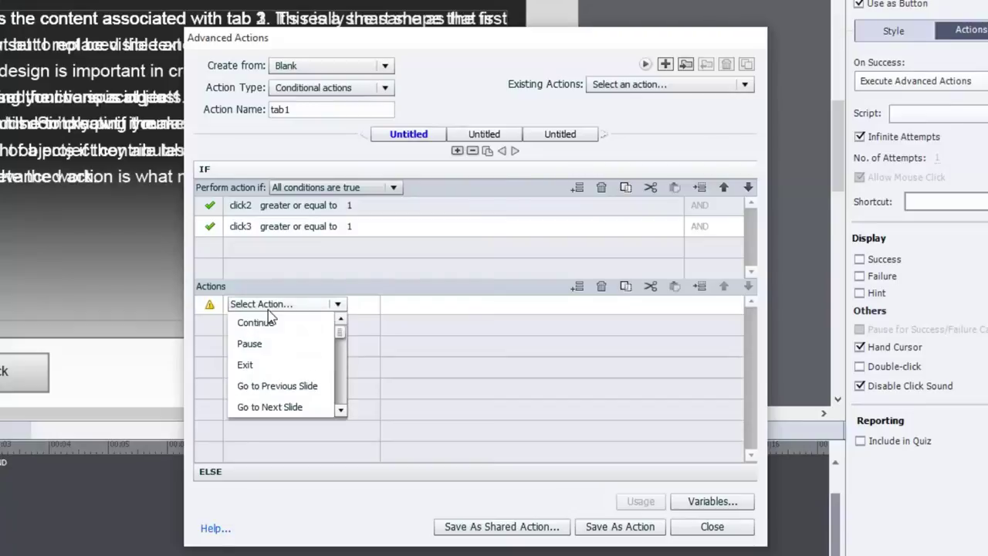
{"action": "left_click", "coordinate": [342, 411]}
{"action": "left_click", "coordinate": [342, 412]}
{"action": "left_click", "coordinate": [342, 411]}
{"action": "left_click", "coordinate": [342, 412]}
{"action": "left_click", "coordinate": [342, 411]}
{"action": "left_click", "coordinate": [342, 412]}
{"action": "left_click", "coordinate": [342, 412]}
{"action": "left_click", "coordinate": [342, 412]}
{"action": "left_click", "coordinate": [342, 411]}
{"action": "left_click", "coordinate": [342, 412]}
{"action": "left_click", "coordinate": [342, 411]}
{"action": "left_click", "coordinate": [342, 411]}
{"action": "left_click", "coordinate": [342, 411]}
{"action": "left_click", "coordinate": [342, 412]}
{"action": "left_click", "coordinate": [342, 412]}
{"action": "left_click", "coordinate": [342, 412]}
{"action": "left_click", "coordinate": [283, 386]}
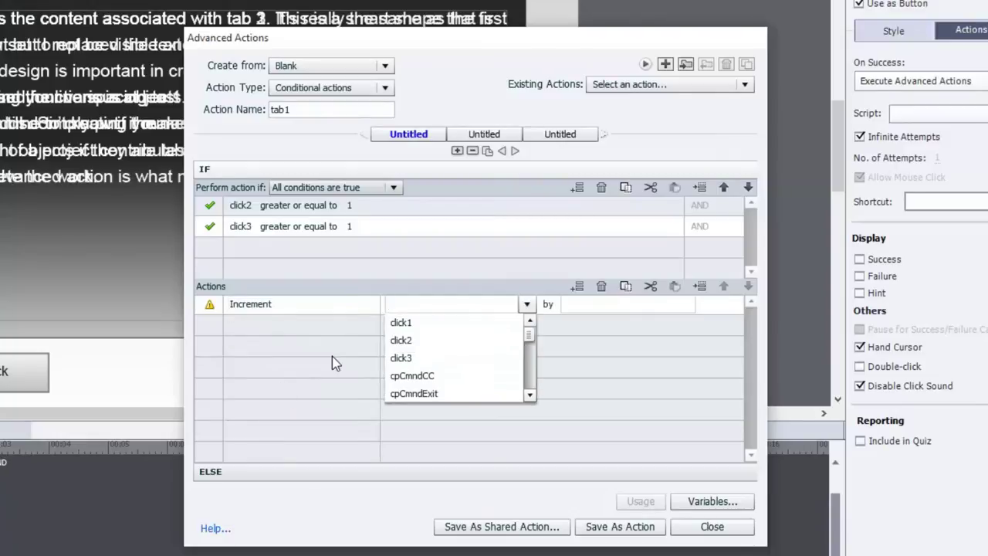
{"action": "left_click", "coordinate": [430, 323]}
{"action": "left_click", "coordinate": [475, 303]}
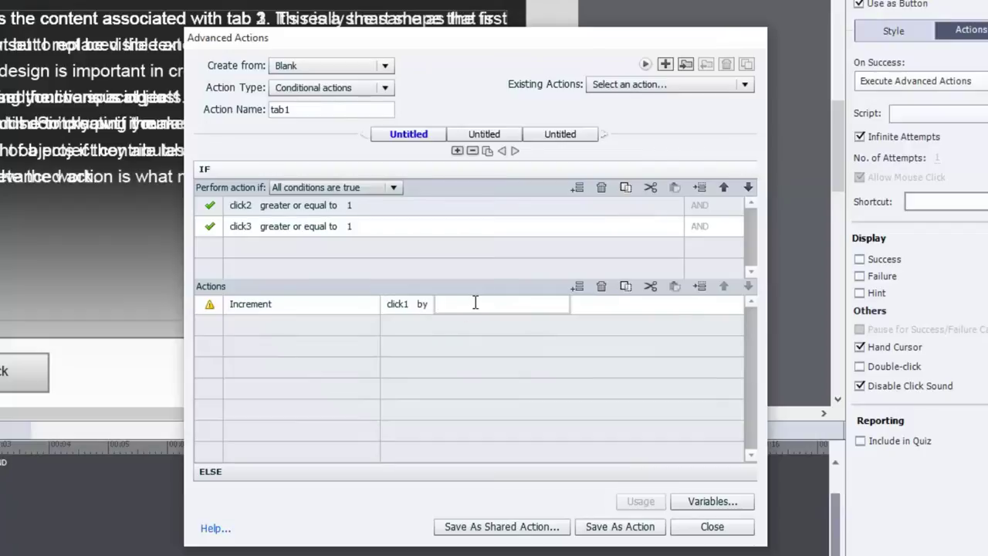
{"action": "type", "text": "1"}
Add a Show action for Content1 below the Increment action
{"action": "left_click", "coordinate": [301, 329]}
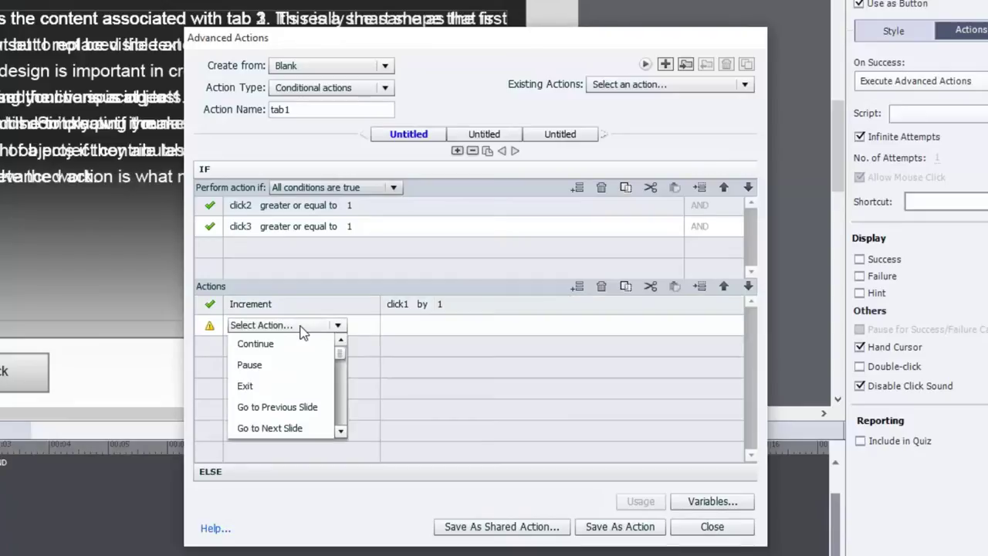
{"action": "left_click", "coordinate": [340, 433]}
{"action": "left_click", "coordinate": [341, 432]}
{"action": "left_click", "coordinate": [341, 432]}
{"action": "left_click", "coordinate": [340, 432]}
{"action": "left_click", "coordinate": [340, 433]}
{"action": "left_click", "coordinate": [340, 432]}
{"action": "left_click", "coordinate": [340, 433]}
{"action": "left_click", "coordinate": [295, 408]}
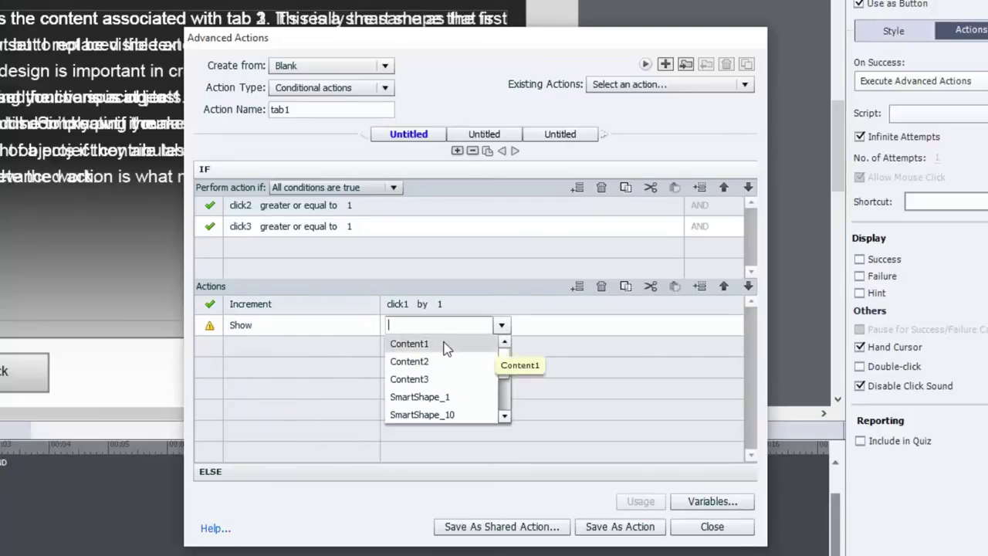
{"action": "left_click", "coordinate": [447, 342]}
Add a Hide action for Content2 below the Show action
{"action": "left_click", "coordinate": [232, 346]}
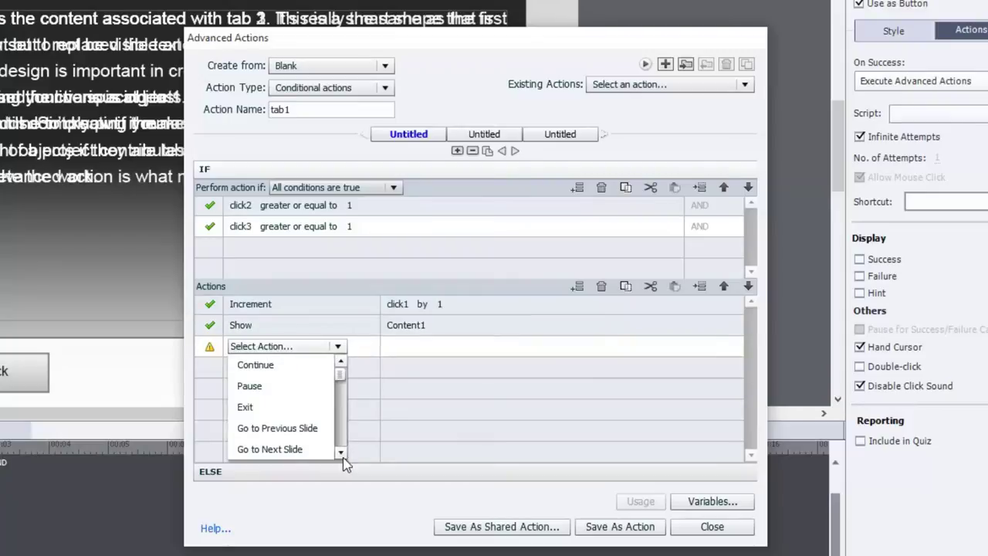
{"action": "scroll", "coordinate": [342, 455], "scroll_direction": "down", "scroll_amount": 8}
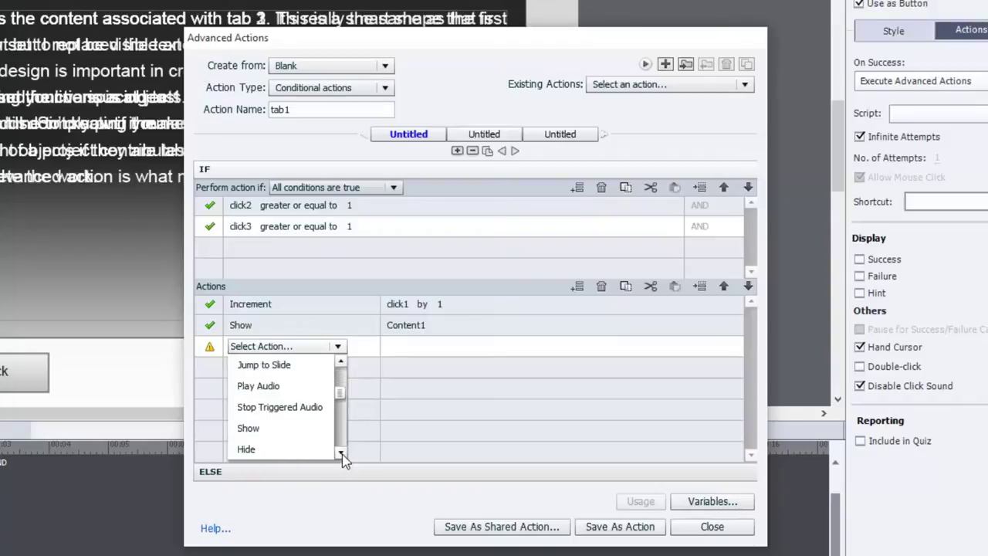
{"action": "left_click", "coordinate": [286, 426]}
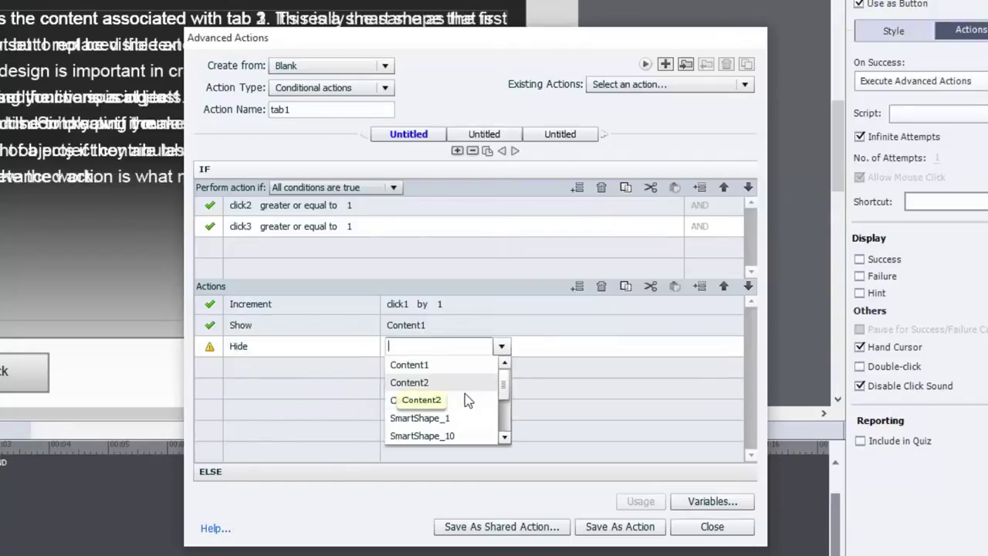
{"action": "left_click", "coordinate": [448, 384]}
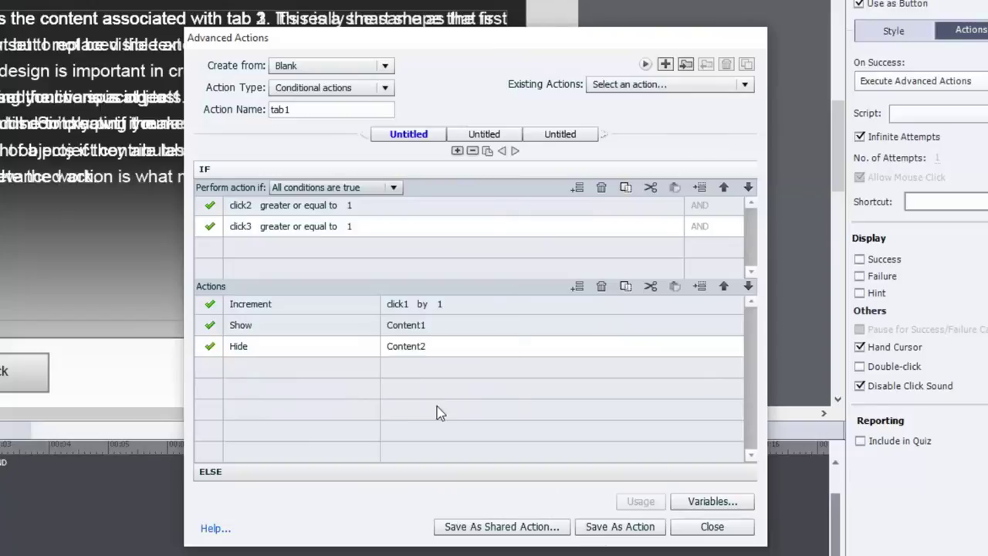
Add a Hide action for Content3 and save the tab1 script as an action
{"action": "left_click", "coordinate": [267, 373]}
{"action": "left_click", "coordinate": [257, 369]}
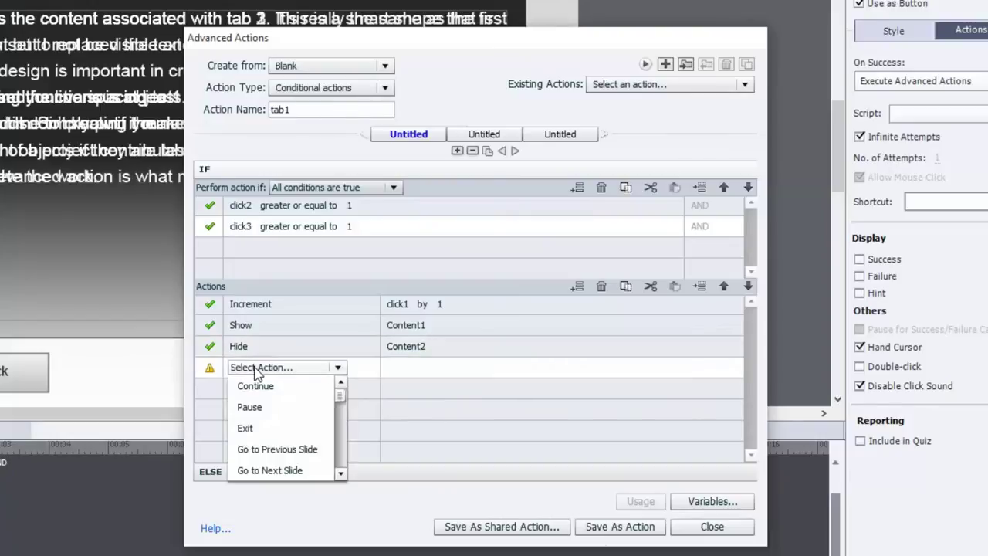
{"action": "left_click", "coordinate": [341, 475]}
{"action": "left_click", "coordinate": [340, 475]}
{"action": "left_click", "coordinate": [341, 474]}
{"action": "left_click", "coordinate": [340, 475]}
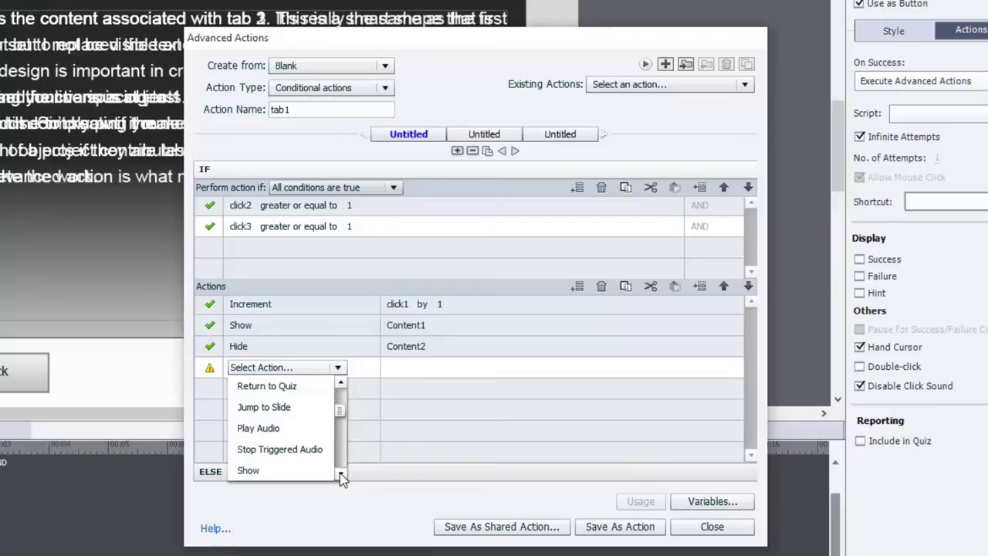
{"action": "left_click", "coordinate": [341, 474]}
{"action": "left_click", "coordinate": [283, 469]}
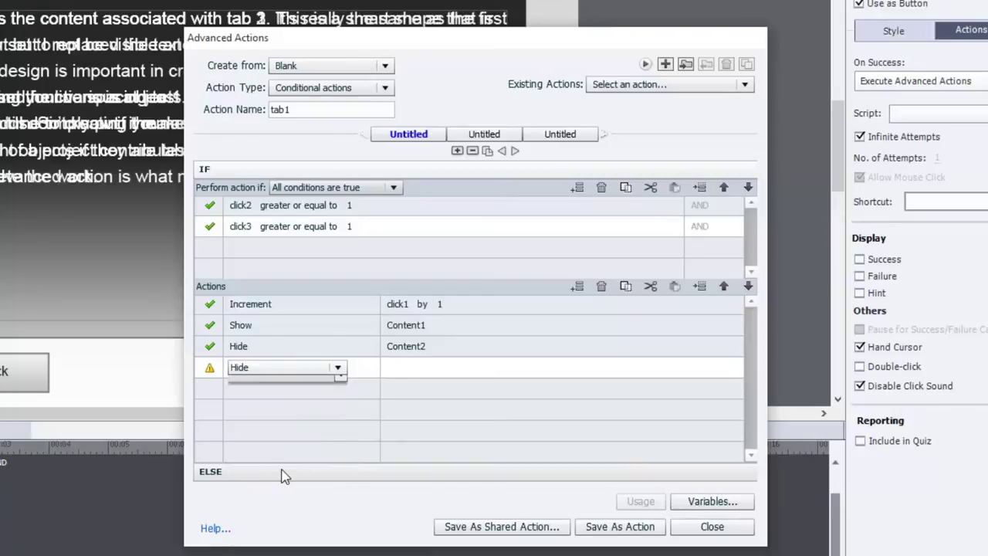
{"action": "left_click", "coordinate": [455, 424]}
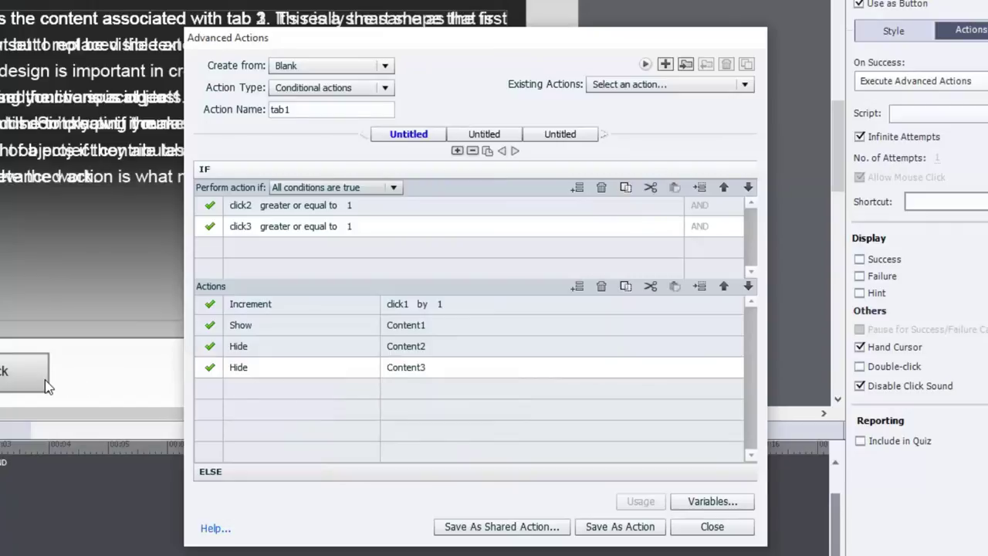
{"action": "left_click", "coordinate": [627, 533]}
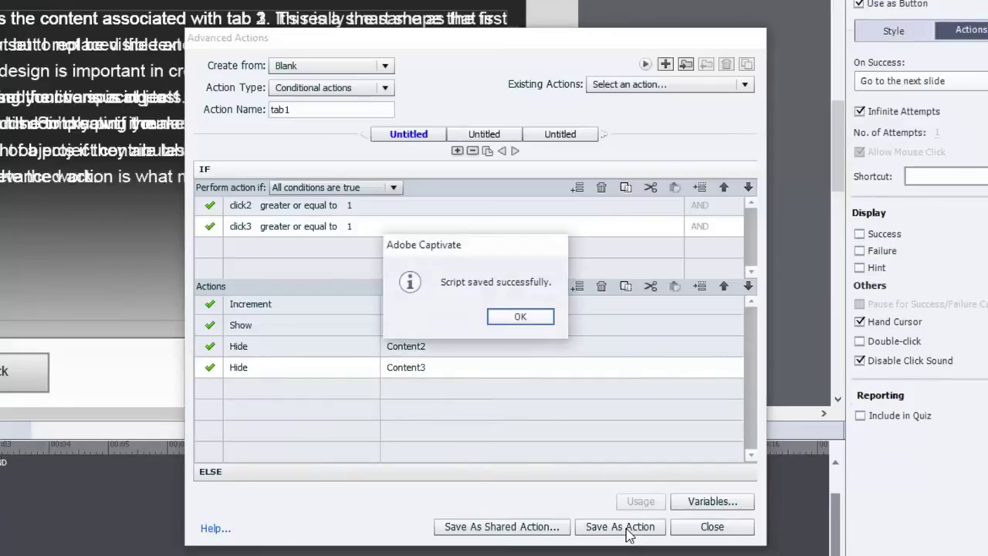
{"action": "left_click", "coordinate": [522, 319]}
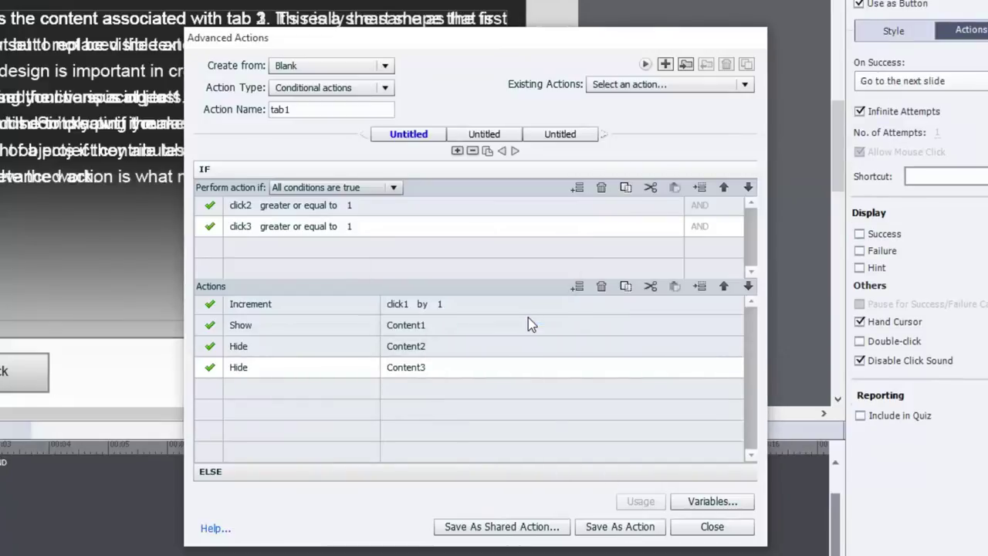
Close the Advanced Actions dialog and name the Back button object back
{"action": "left_click", "coordinate": [712, 528]}
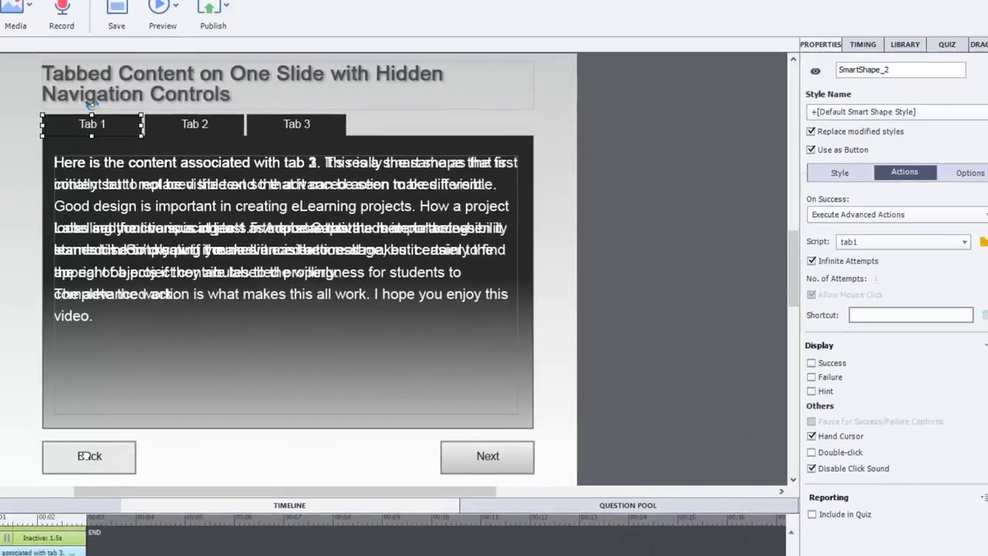
{"action": "left_click", "coordinate": [4, 373]}
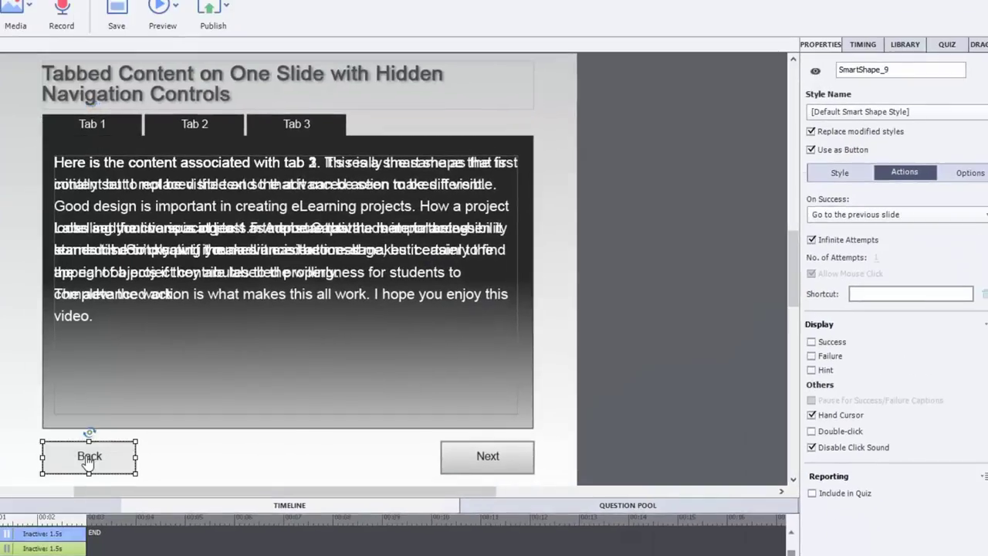
{"action": "double_click", "coordinate": [913, 70]}
{"action": "type", "text": "back"}
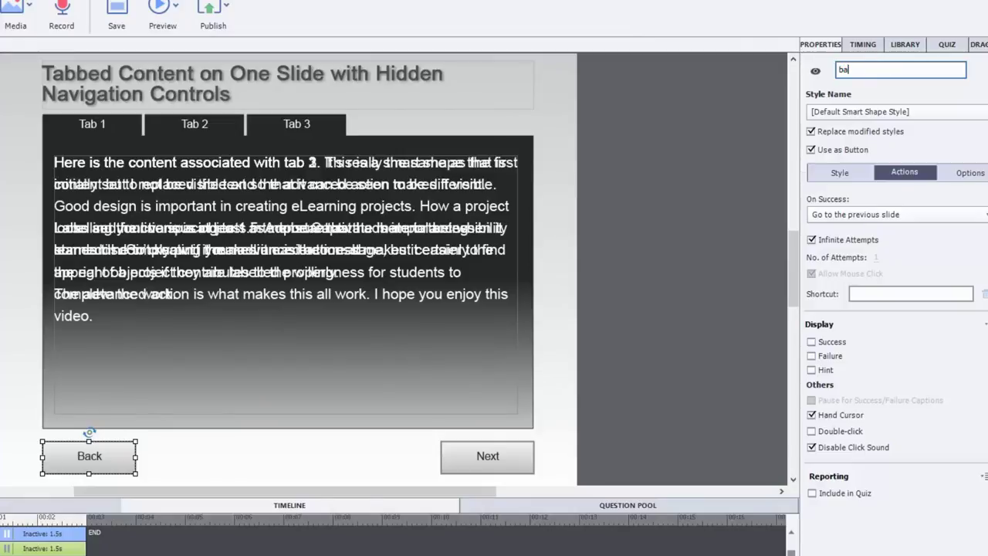
Name the Next button object next
{"action": "left_click", "coordinate": [503, 455]}
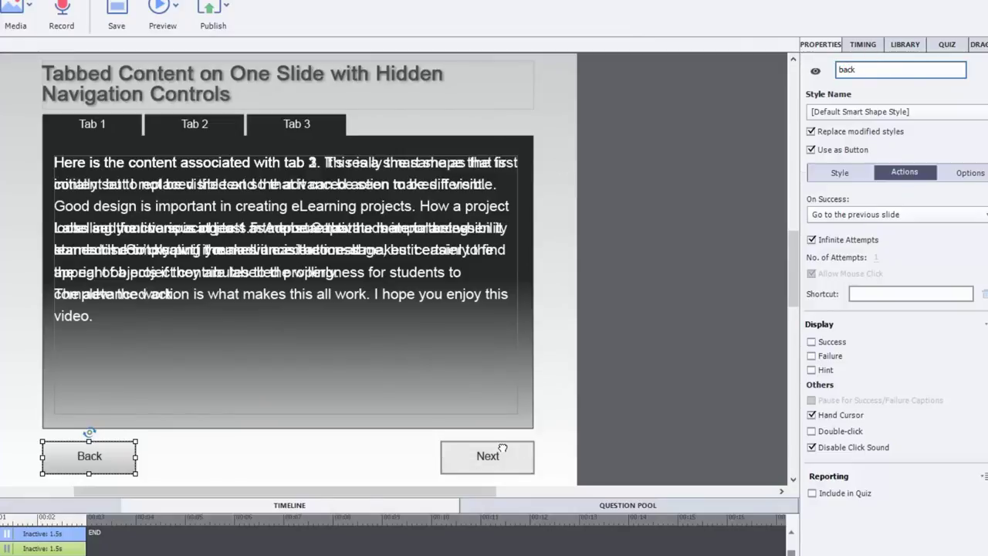
{"action": "double_click", "coordinate": [902, 68]}
{"action": "type", "text": "next"}
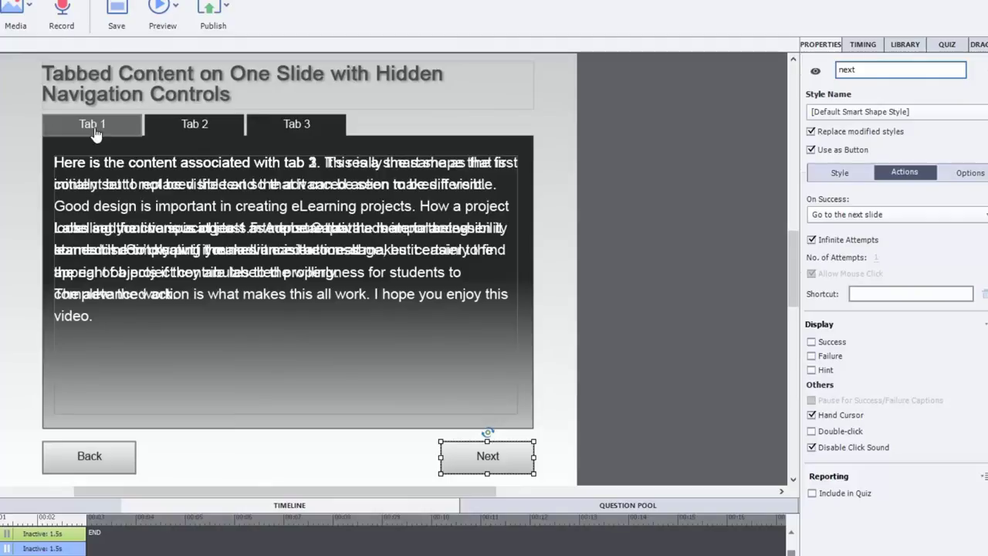
{"action": "key", "text": "Return"}
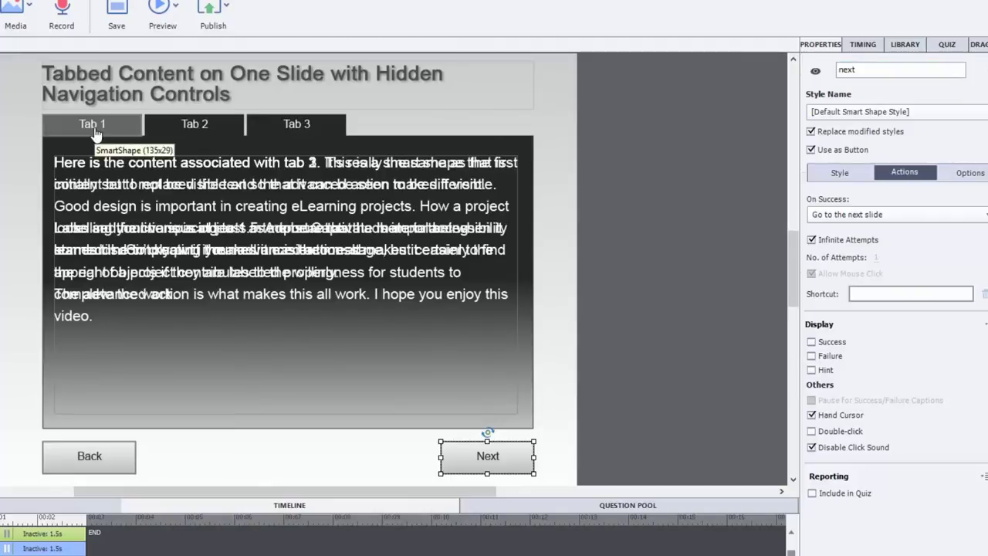
Reopen Tab 1's tab1 script and add a Show action for back below the IF branch's Hide actions
{"action": "left_click", "coordinate": [97, 134]}
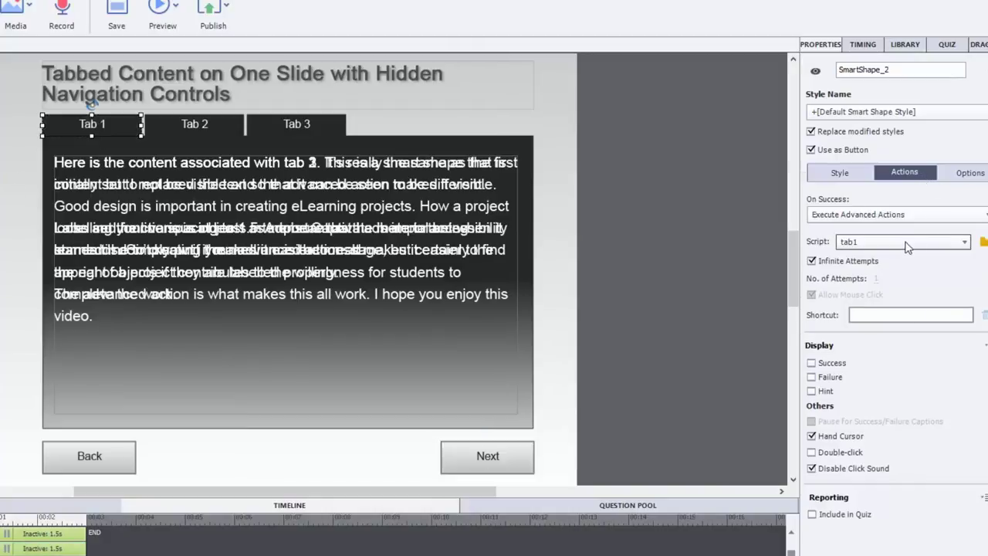
{"action": "left_click", "coordinate": [983, 243]}
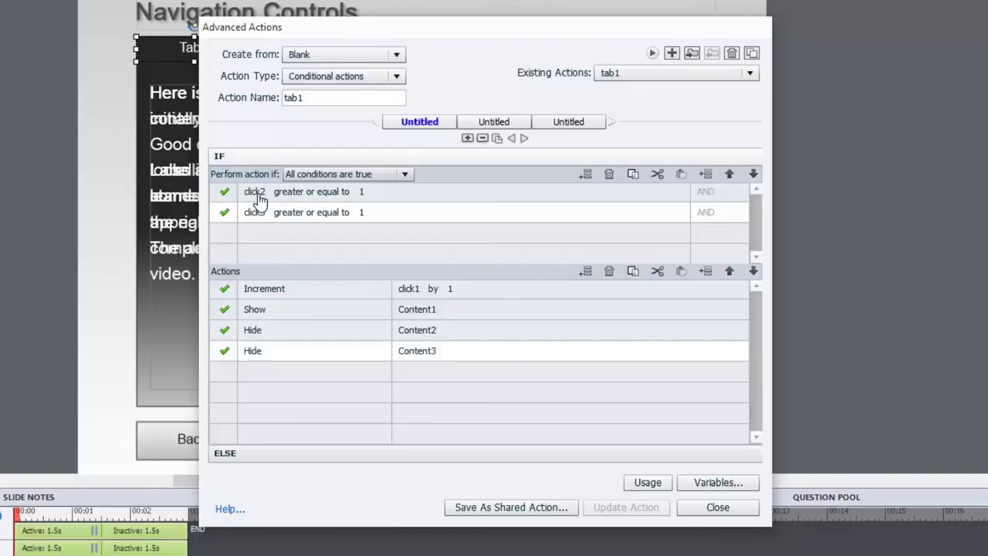
{"action": "left_click", "coordinate": [288, 220]}
{"action": "left_click", "coordinate": [264, 373]}
{"action": "left_click", "coordinate": [264, 373]}
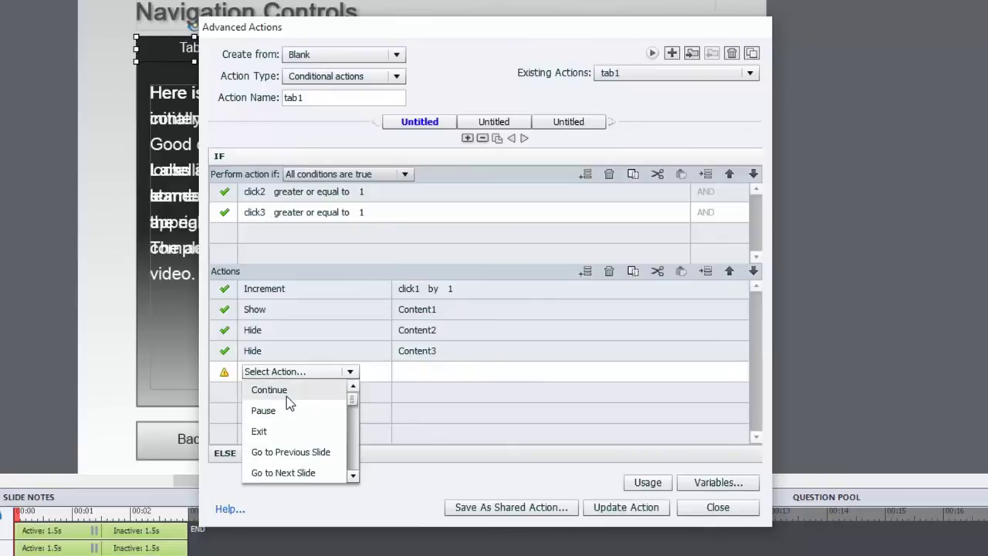
{"action": "key", "text": "s"}
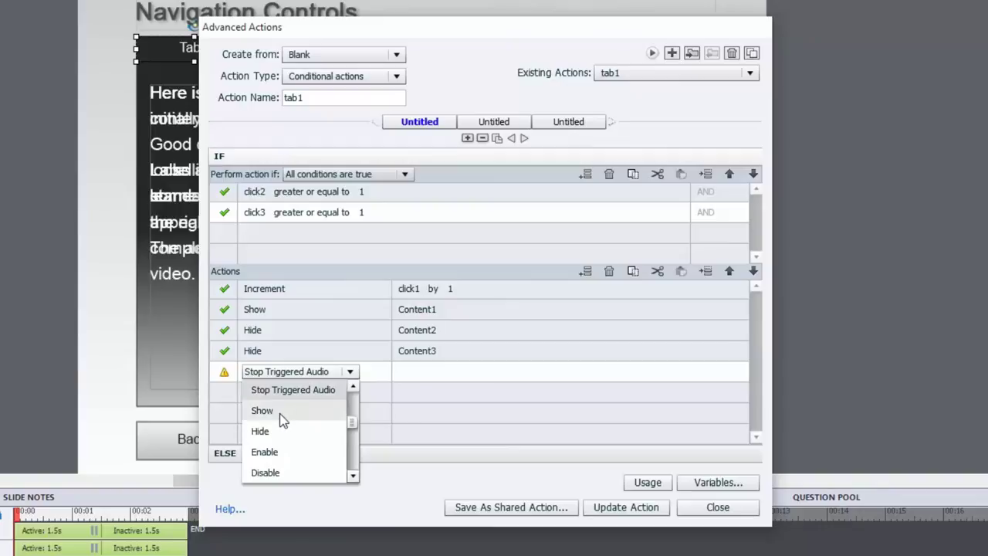
{"action": "left_click", "coordinate": [280, 415]}
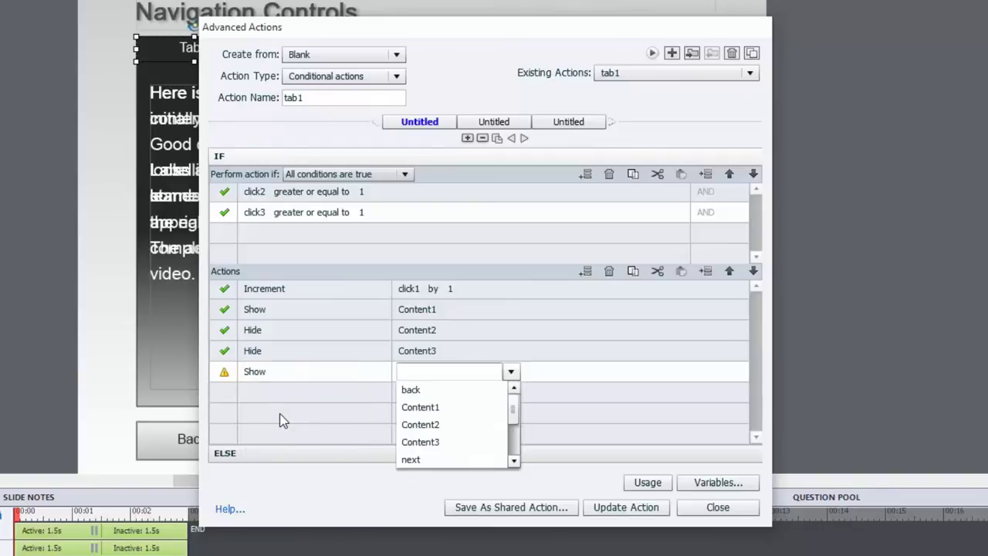
{"action": "left_click", "coordinate": [451, 390]}
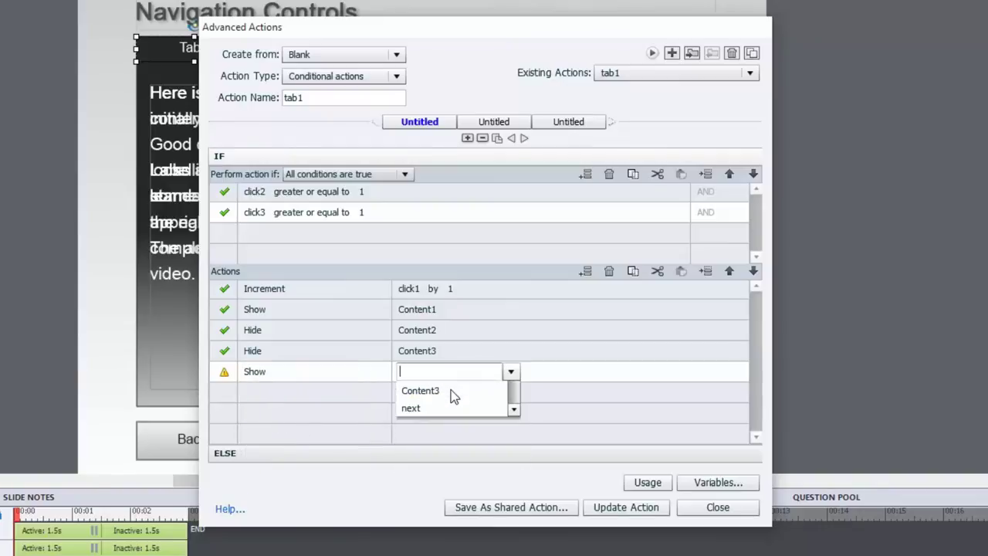
Add a Show action for next at the end of the IF branch's actions
{"action": "left_click", "coordinate": [263, 392]}
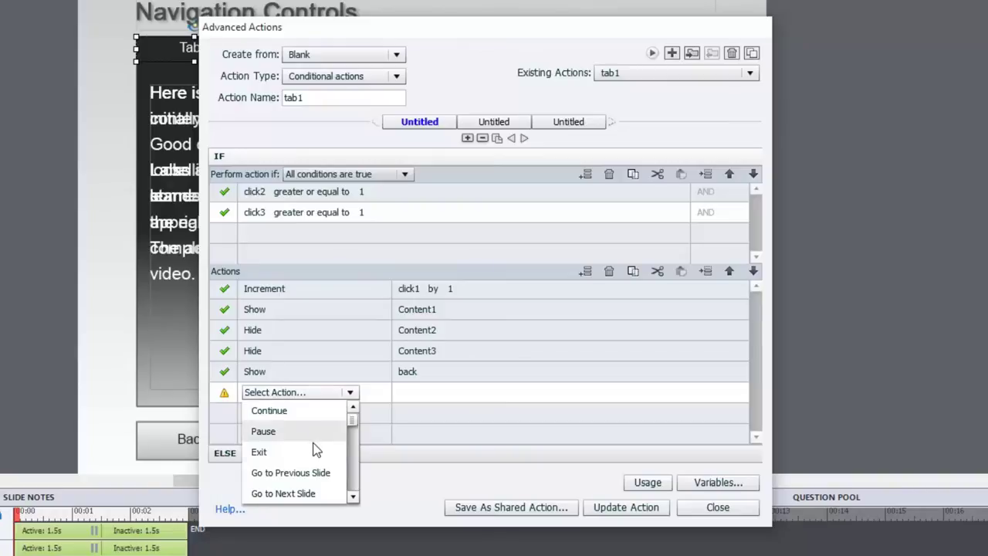
{"action": "key", "text": "s"}
{"action": "left_click", "coordinate": [276, 436]}
{"action": "left_click", "coordinate": [458, 481]}
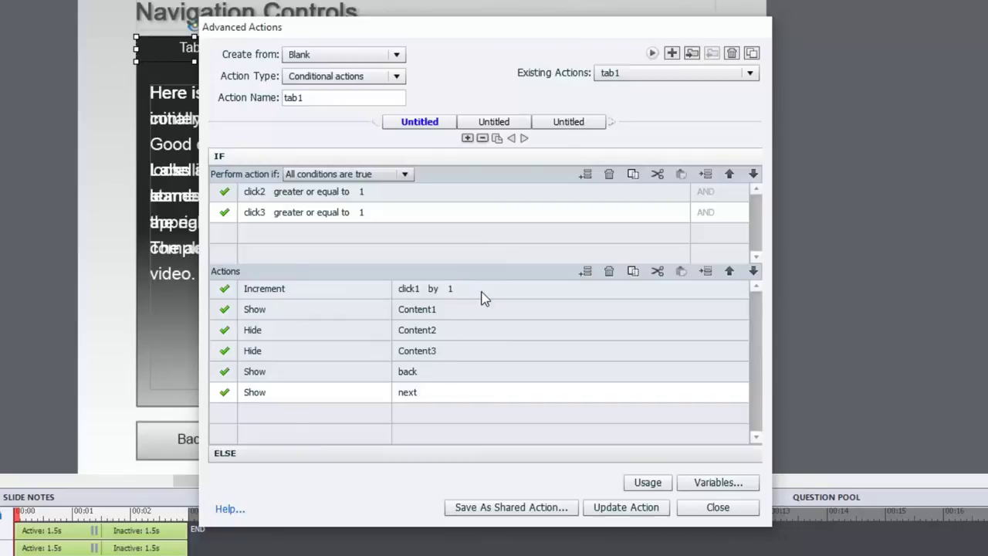
Add an Increment action to the ELSE branch that increases click1 by 1
{"action": "left_click", "coordinate": [367, 454]}
{"action": "left_click", "coordinate": [275, 204]}
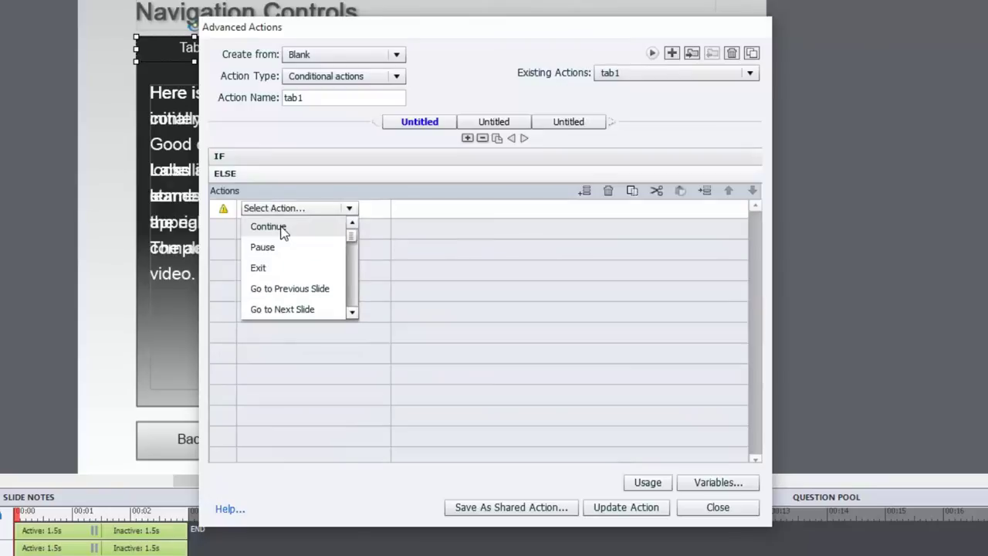
{"action": "key", "text": "i"}
{"action": "left_click", "coordinate": [281, 228]}
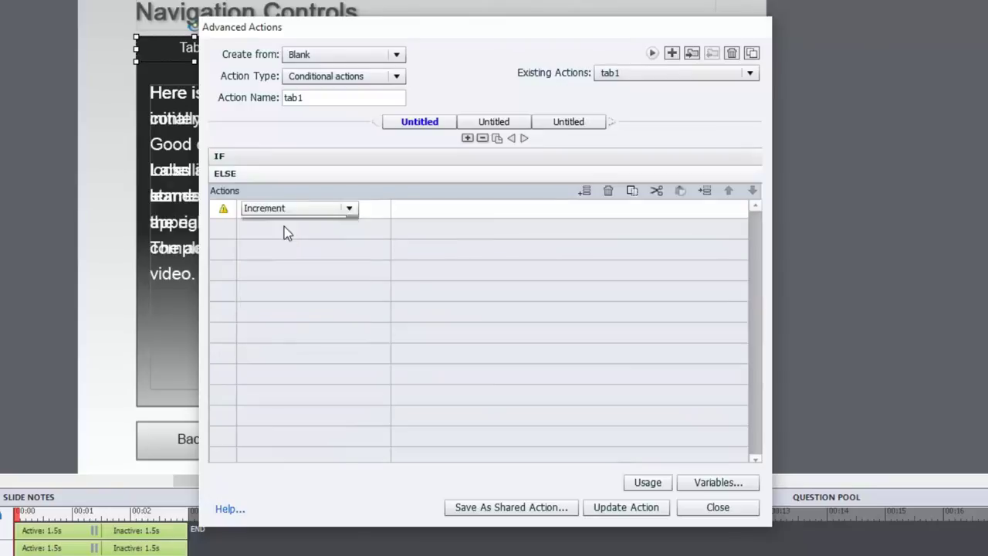
{"action": "left_click", "coordinate": [443, 223]}
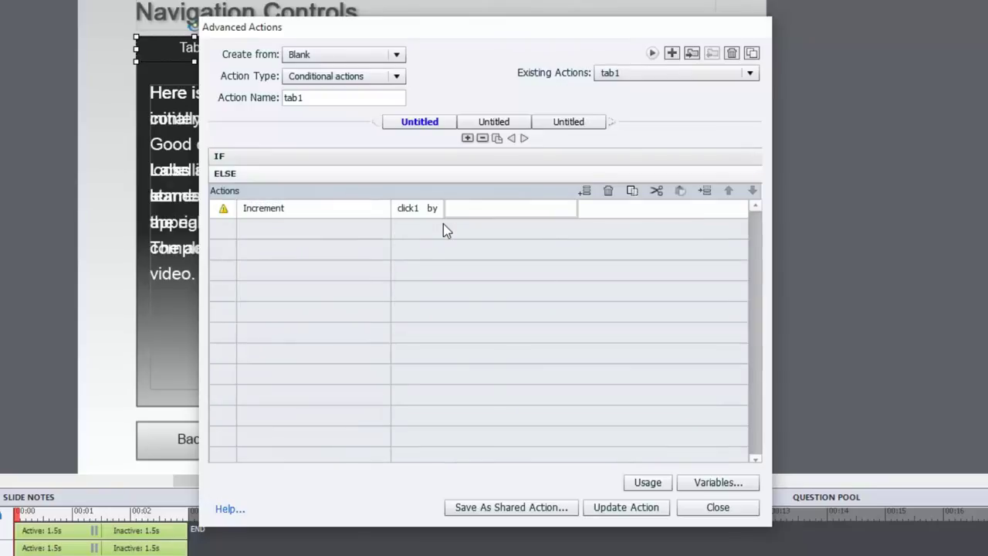
{"action": "left_click", "coordinate": [464, 216]}
{"action": "type", "text": "1"}
Add a Show action for Content1 below the Increment action in the ELSE branch
{"action": "left_click", "coordinate": [271, 231]}
{"action": "left_click", "coordinate": [284, 229]}
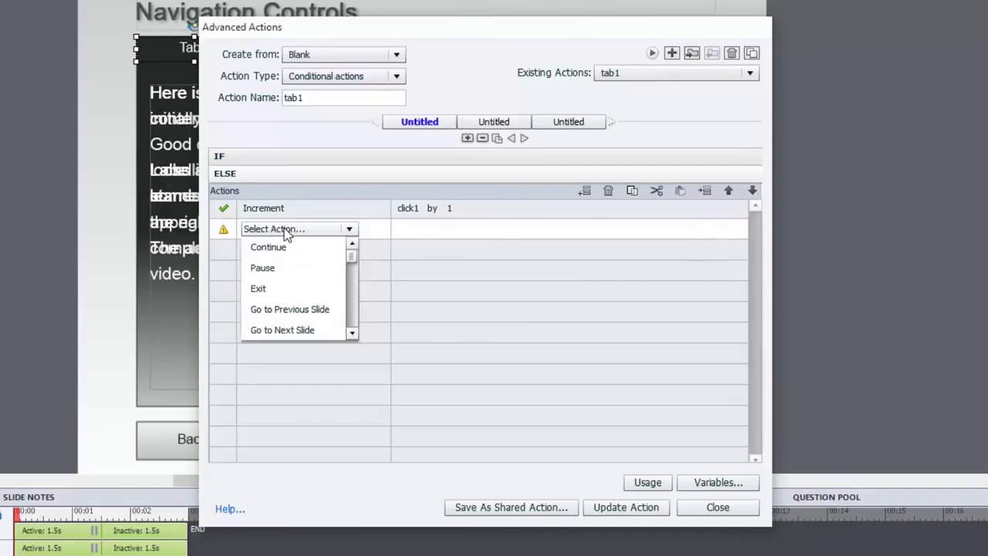
{"action": "left_click", "coordinate": [352, 334]}
{"action": "left_click", "coordinate": [352, 333]}
{"action": "left_click", "coordinate": [352, 334]}
{"action": "left_click", "coordinate": [352, 333]}
{"action": "left_click", "coordinate": [352, 333]}
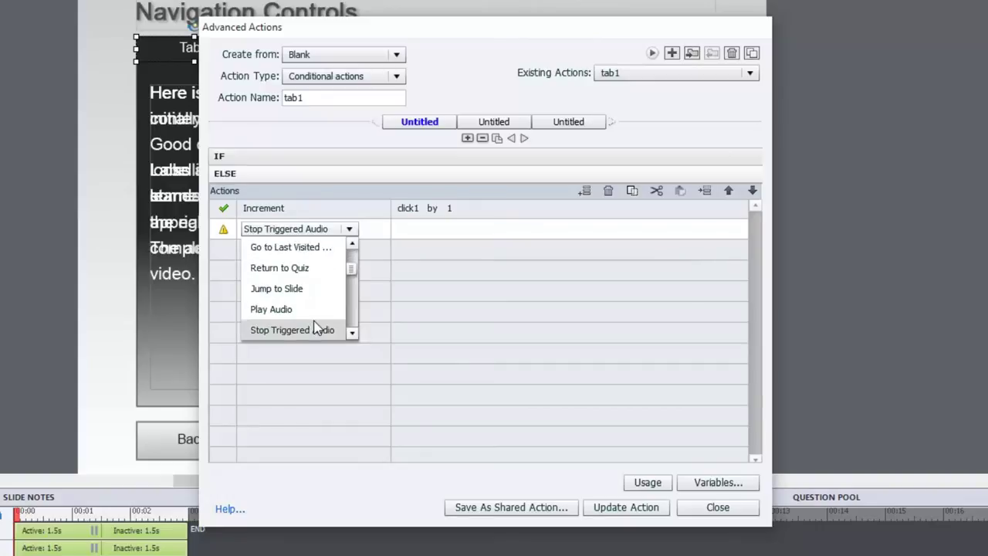
{"action": "scroll", "coordinate": [309, 302], "scroll_direction": "up", "scroll_amount": 3}
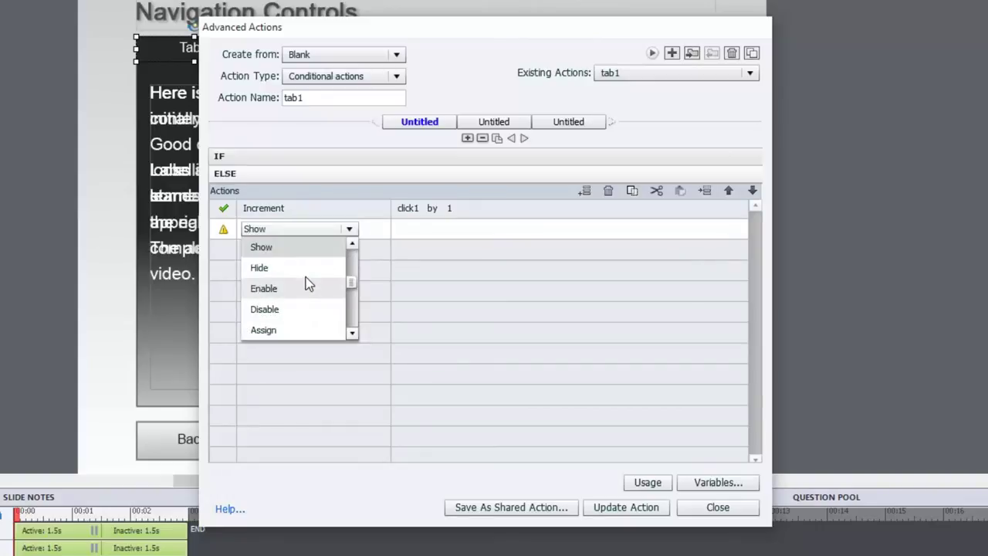
{"action": "left_click", "coordinate": [279, 247]}
{"action": "left_click", "coordinate": [459, 271]}
Add a Hide action for Content2 to the ELSE branch
{"action": "left_click", "coordinate": [258, 253]}
{"action": "left_click", "coordinate": [262, 251]}
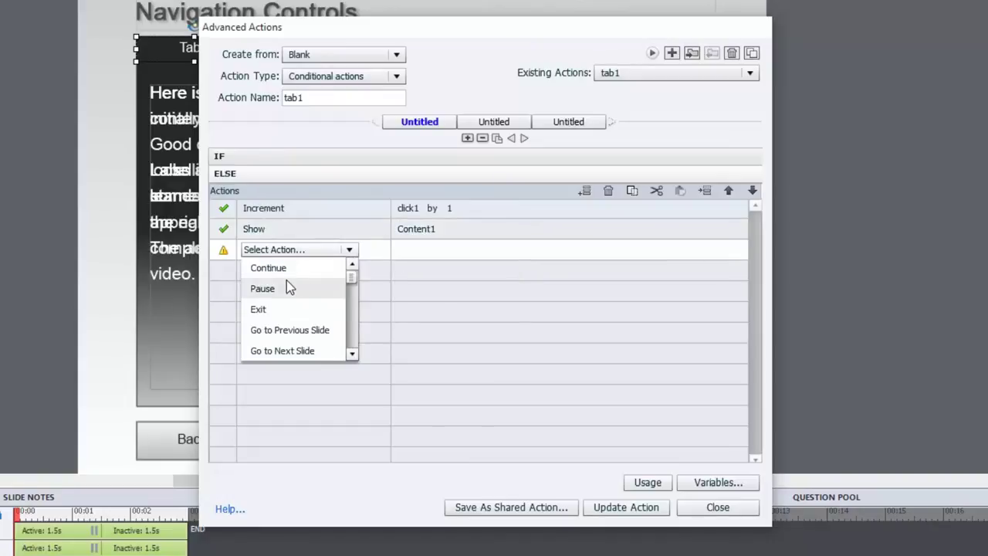
{"action": "scroll", "coordinate": [301, 285], "scroll_direction": "down", "scroll_amount": 5}
{"action": "left_click", "coordinate": [281, 272]}
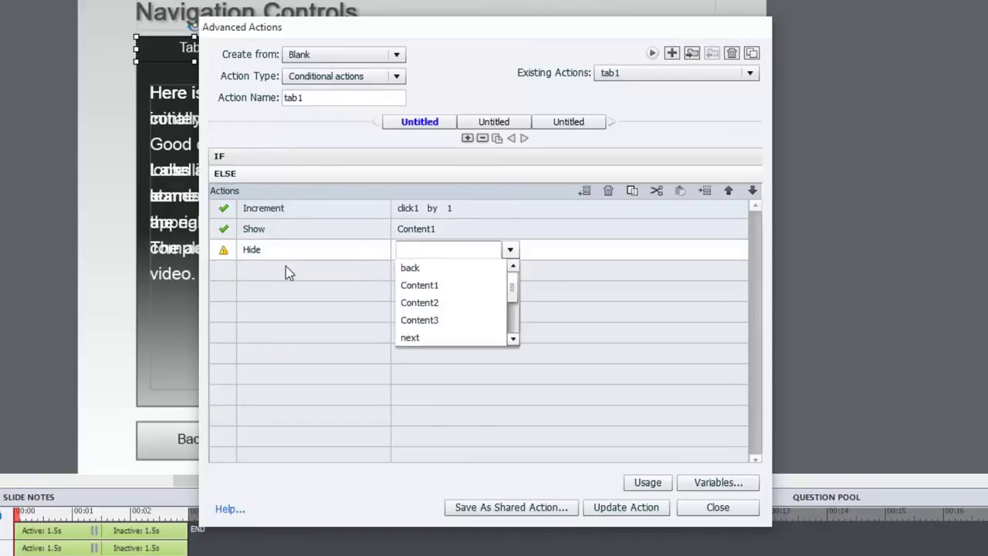
{"action": "left_click", "coordinate": [443, 301]}
Add a Hide action for Content3 to the ELSE branch
{"action": "left_click", "coordinate": [255, 272]}
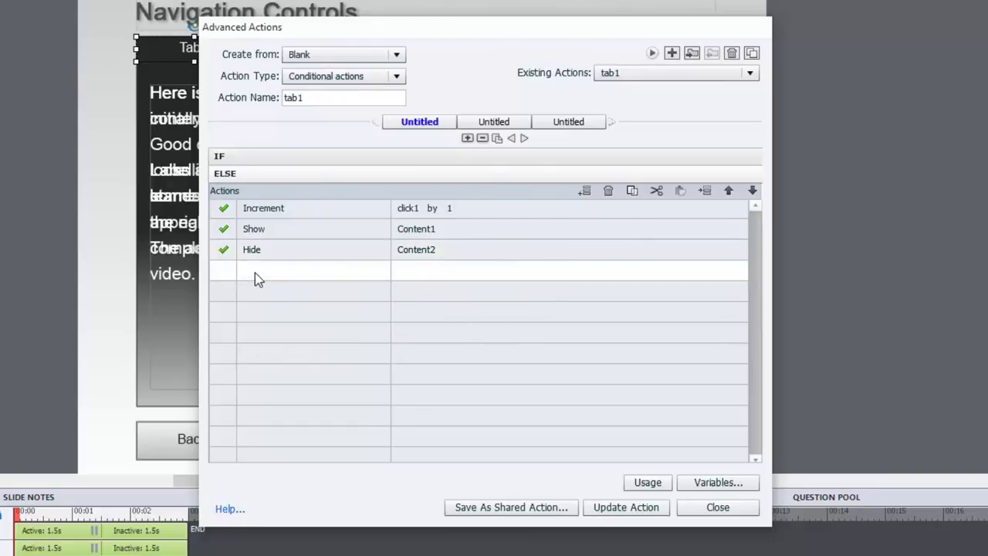
{"action": "left_click", "coordinate": [255, 272]}
{"action": "scroll", "coordinate": [278, 301], "scroll_direction": "down", "scroll_amount": 5}
{"action": "left_click", "coordinate": [277, 292]}
{"action": "left_click", "coordinate": [440, 341]}
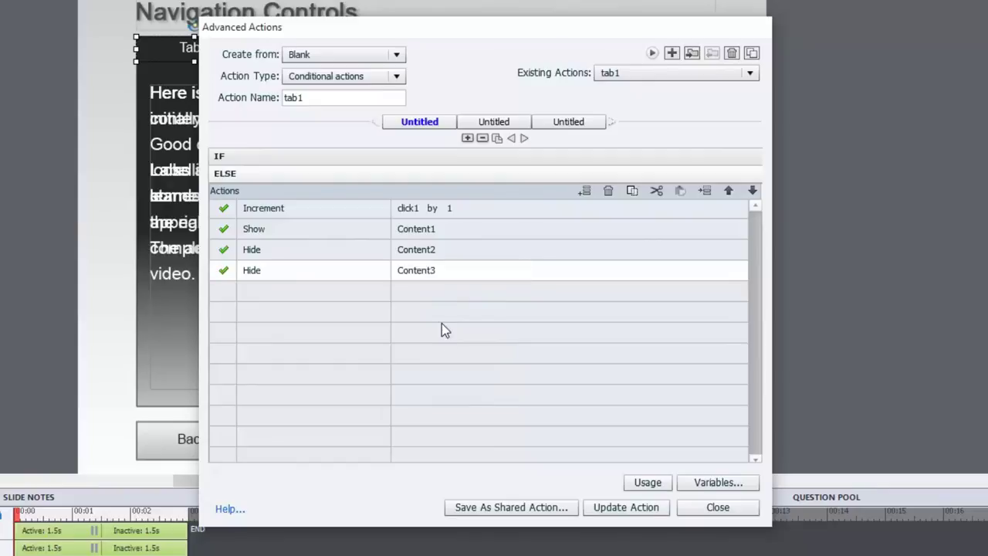
Check the IF and ELSE branches of tab1, update the action, and close the Advanced Actions dialog
{"action": "left_click", "coordinate": [428, 161]}
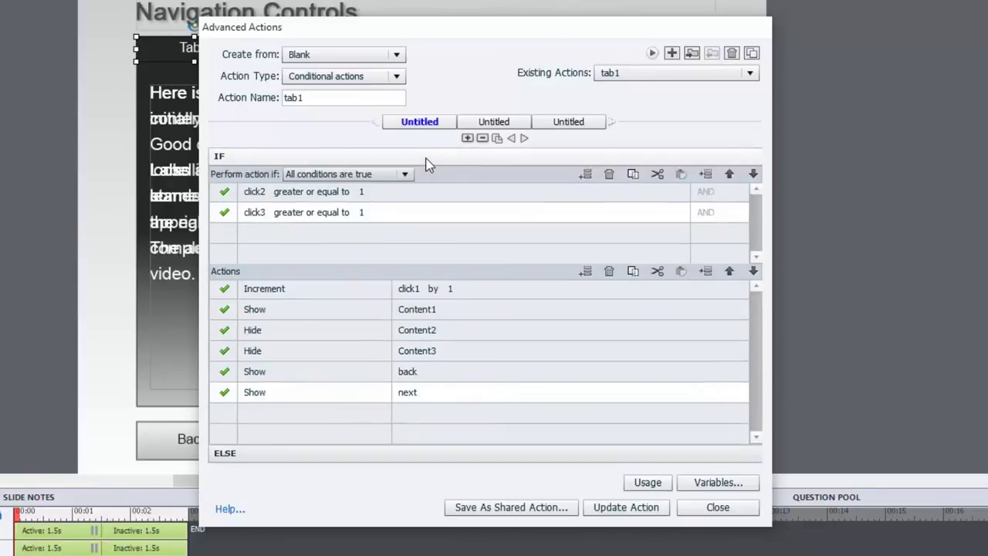
{"action": "left_click", "coordinate": [429, 455]}
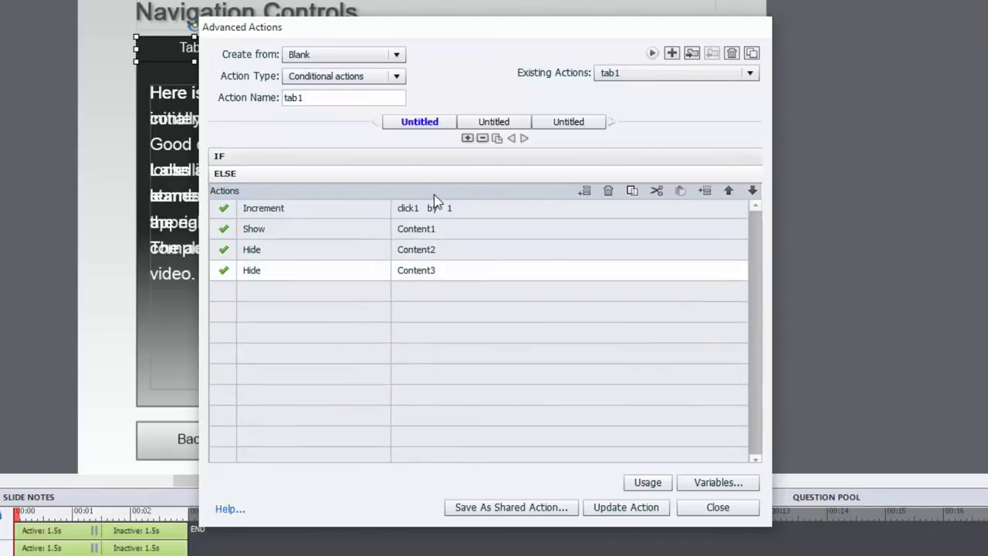
{"action": "left_click", "coordinate": [434, 156]}
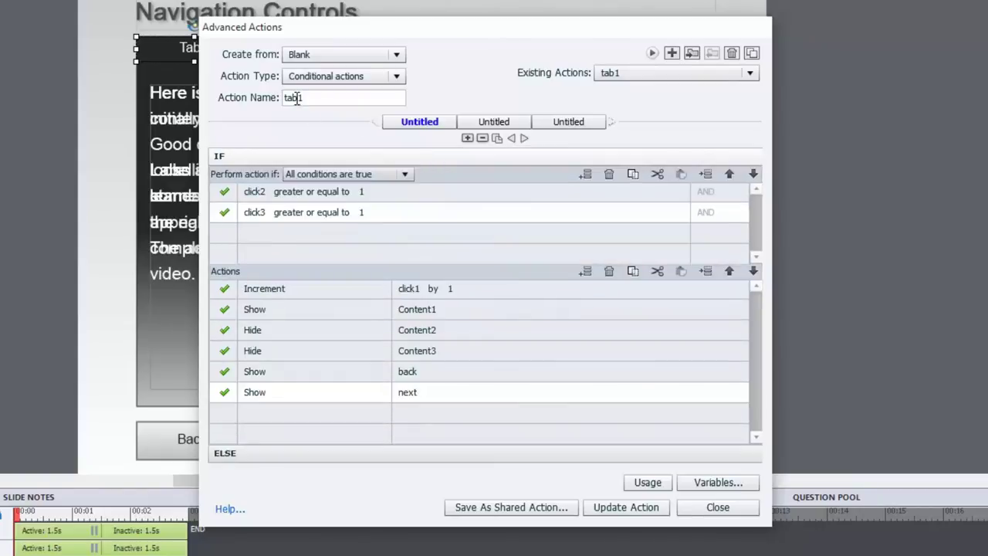
{"action": "left_click", "coordinate": [626, 508]}
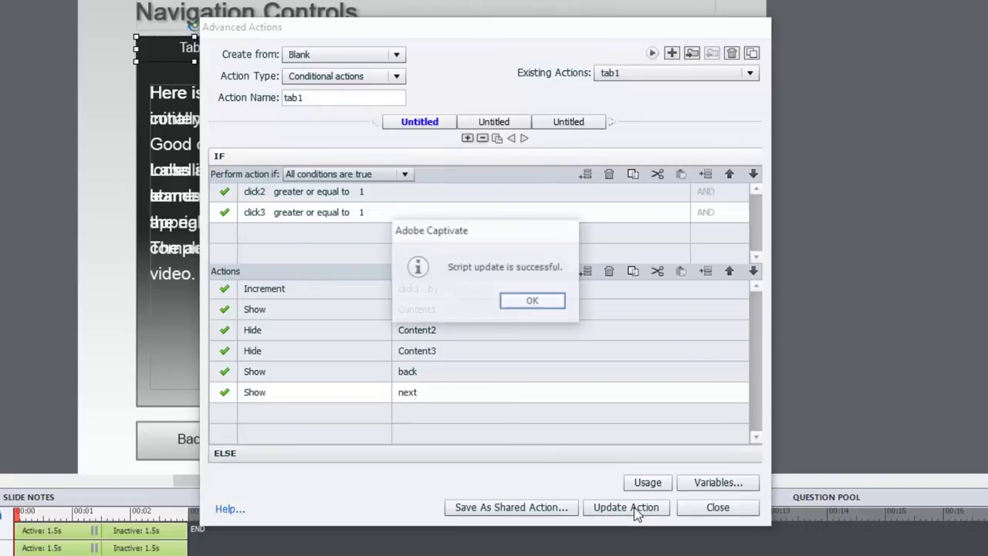
{"action": "left_click", "coordinate": [538, 304]}
{"action": "left_click", "coordinate": [718, 508]}
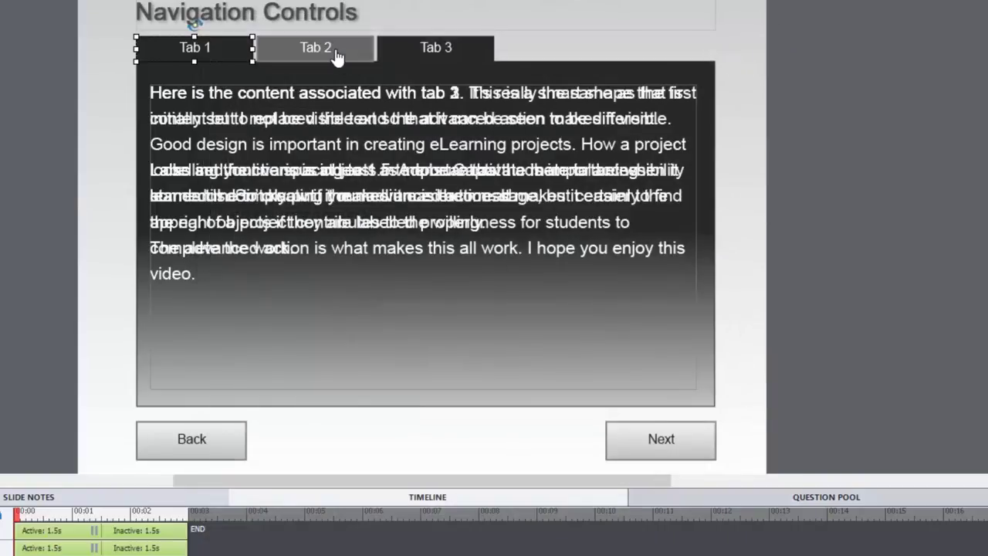
With the Tab 2 shape selected, duplicate the tab1 advanced action and name the copy tab2
{"action": "left_click", "coordinate": [337, 56]}
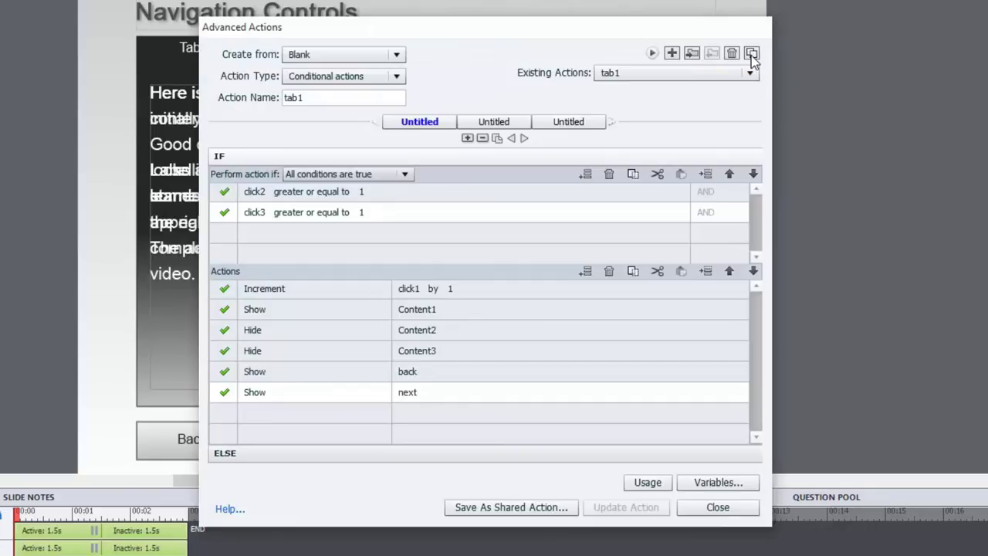
{"action": "left_click", "coordinate": [751, 54]}
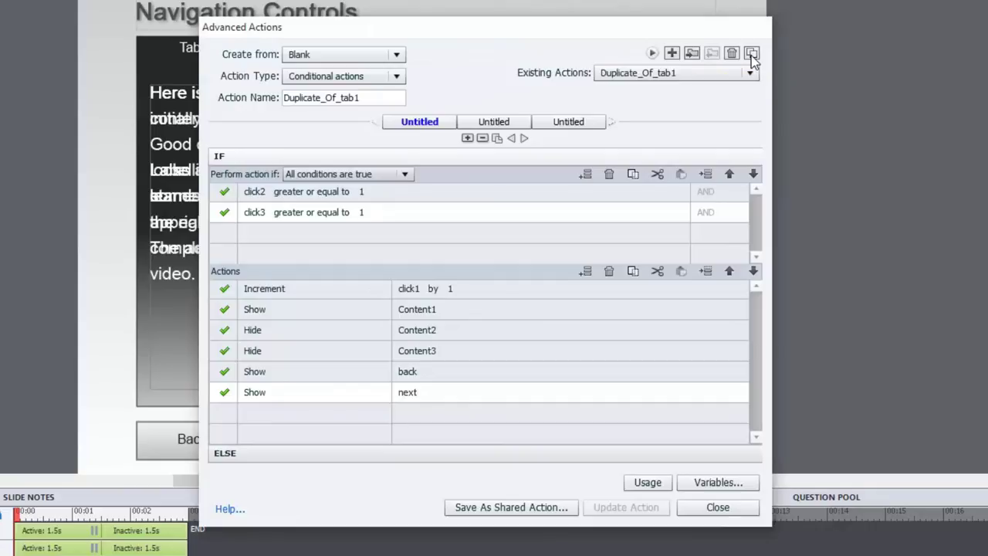
{"action": "left_click_drag", "start_coordinate": [360, 98], "coordinate": [230, 95]}
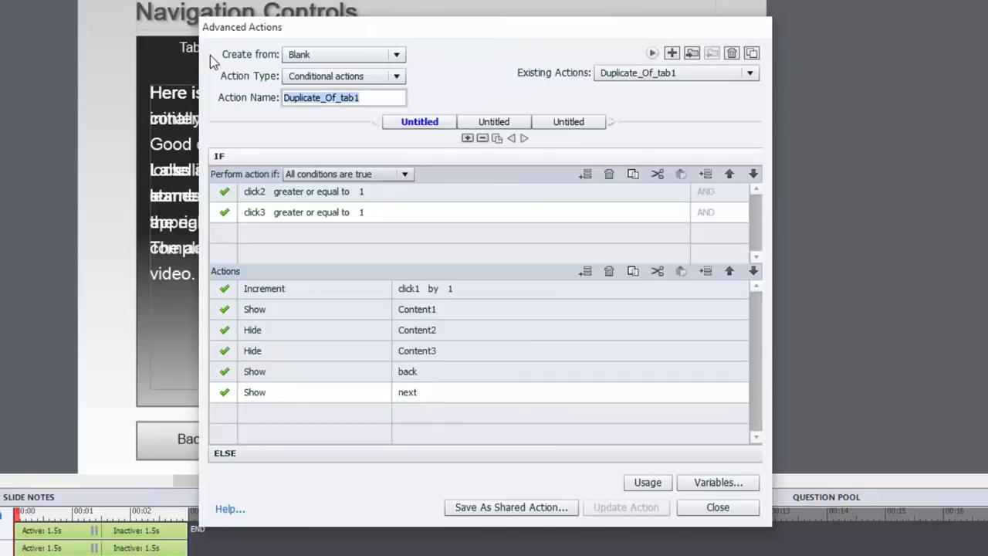
{"action": "type", "text": "tab2"}
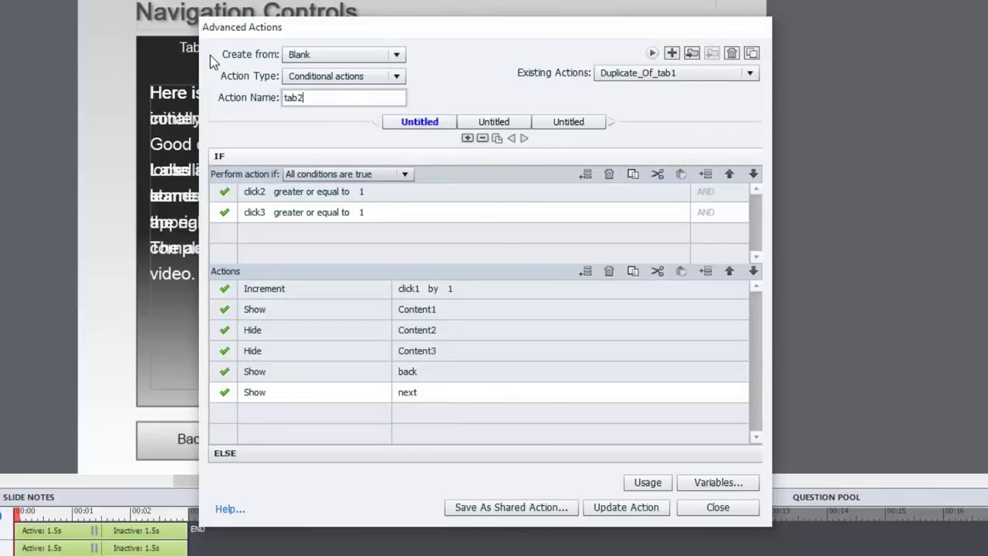
In tab2's IF branch, set the first condition's variable to click1 and make the Increment action use click2
{"action": "left_click", "coordinate": [253, 193]}
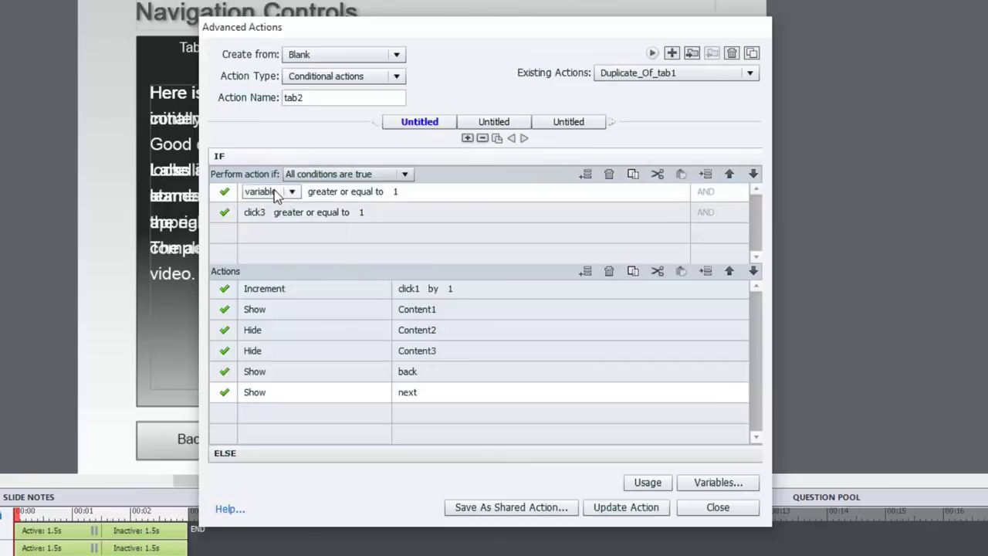
{"action": "left_click", "coordinate": [277, 194]}
{"action": "left_click", "coordinate": [274, 208]}
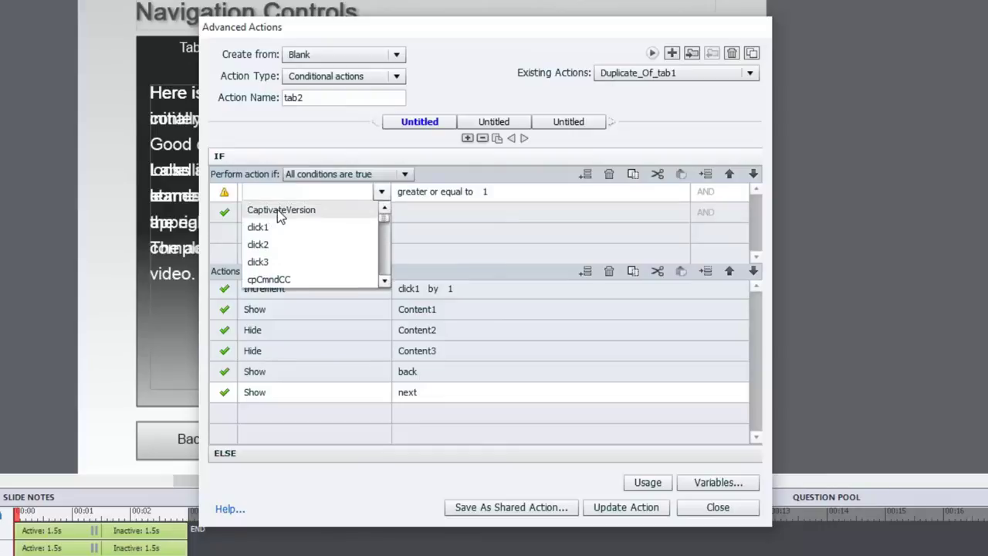
{"action": "left_click", "coordinate": [266, 227]}
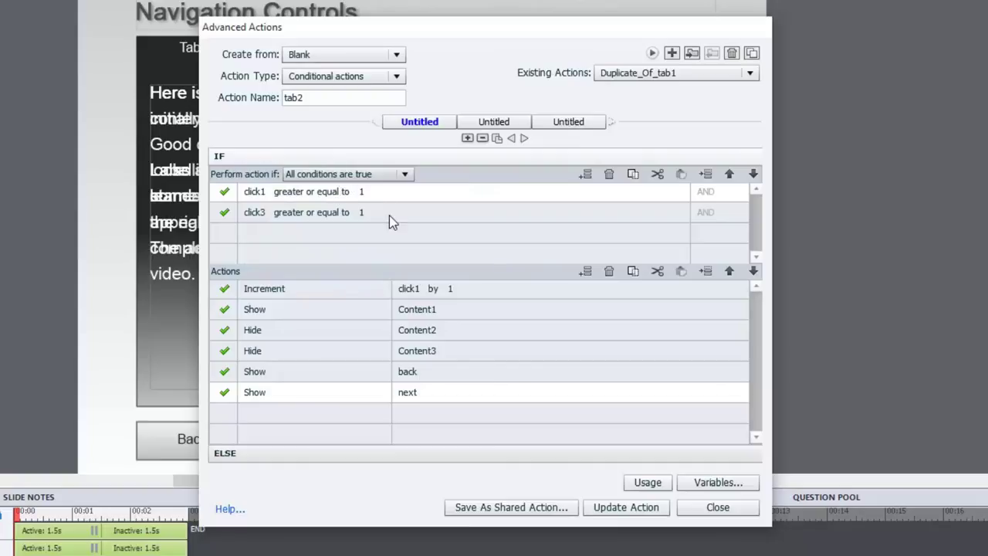
{"action": "left_click", "coordinate": [408, 289]}
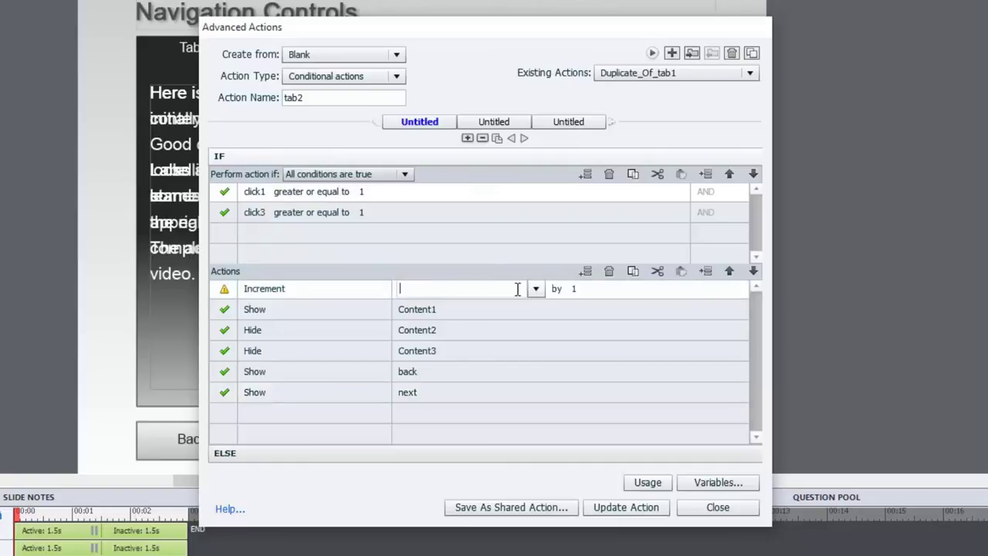
{"action": "left_click", "coordinate": [536, 289]}
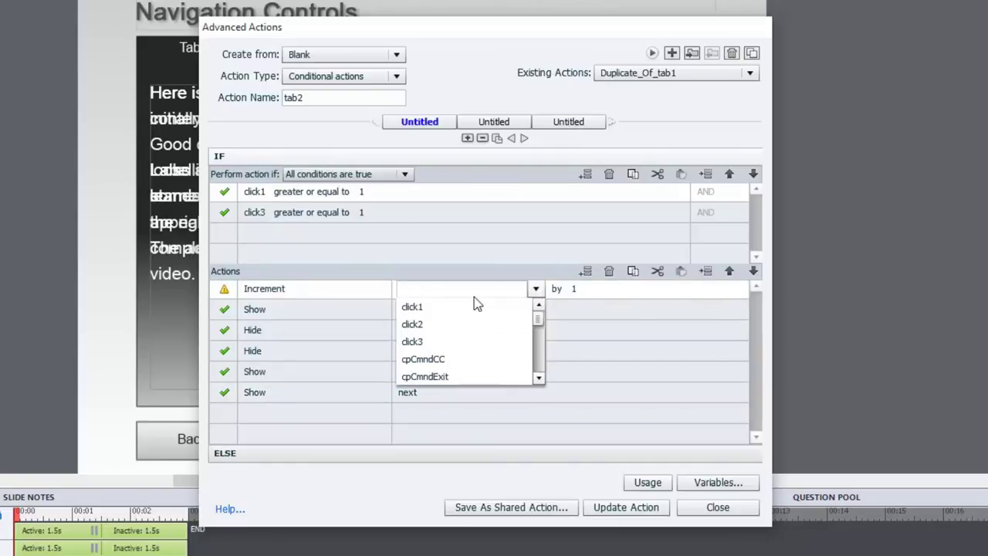
{"action": "left_click", "coordinate": [427, 328]}
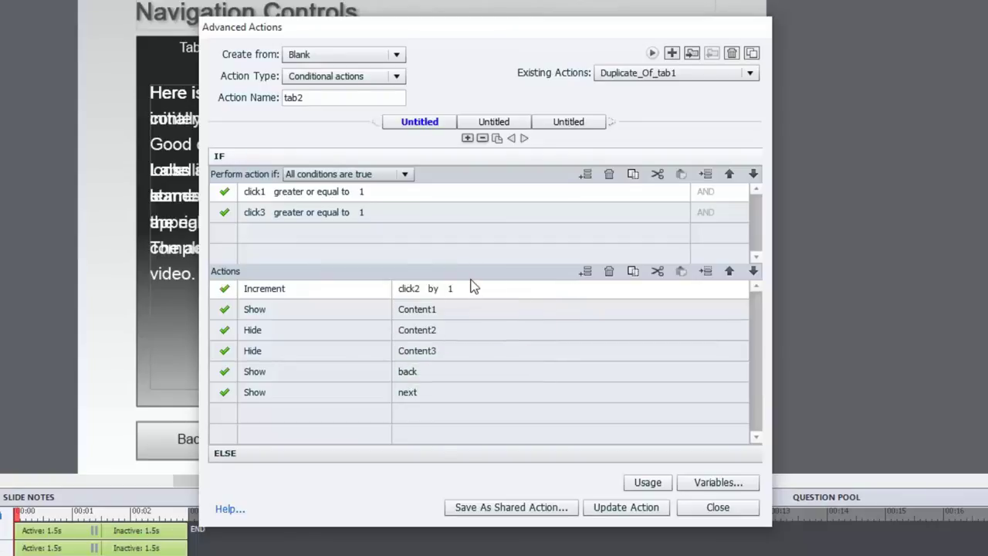
In tab2's IF actions, change the Show target to Content2 and the first Hide target to Content1
{"action": "left_click", "coordinate": [419, 311]}
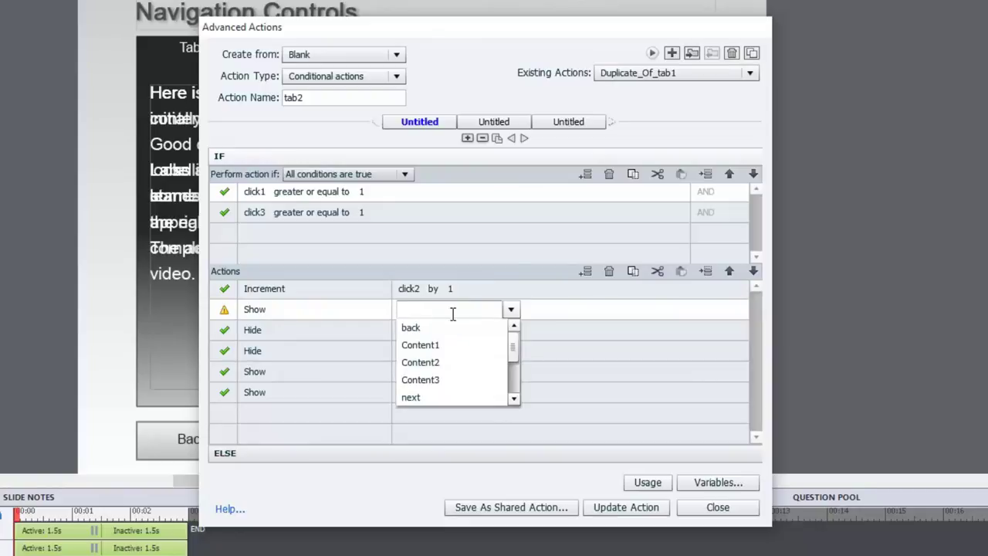
{"action": "left_click", "coordinate": [444, 362]}
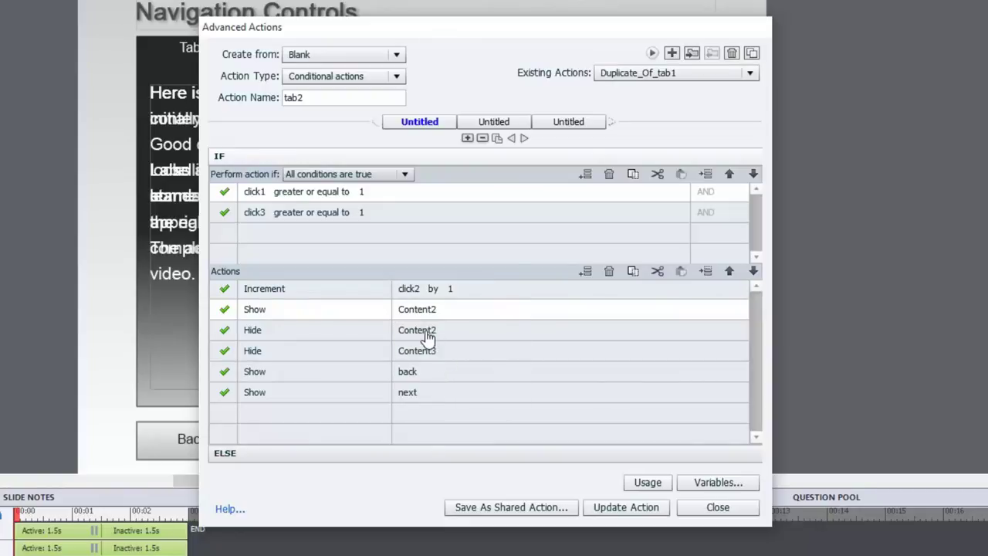
{"action": "left_click", "coordinate": [427, 330]}
{"action": "left_click", "coordinate": [439, 369]}
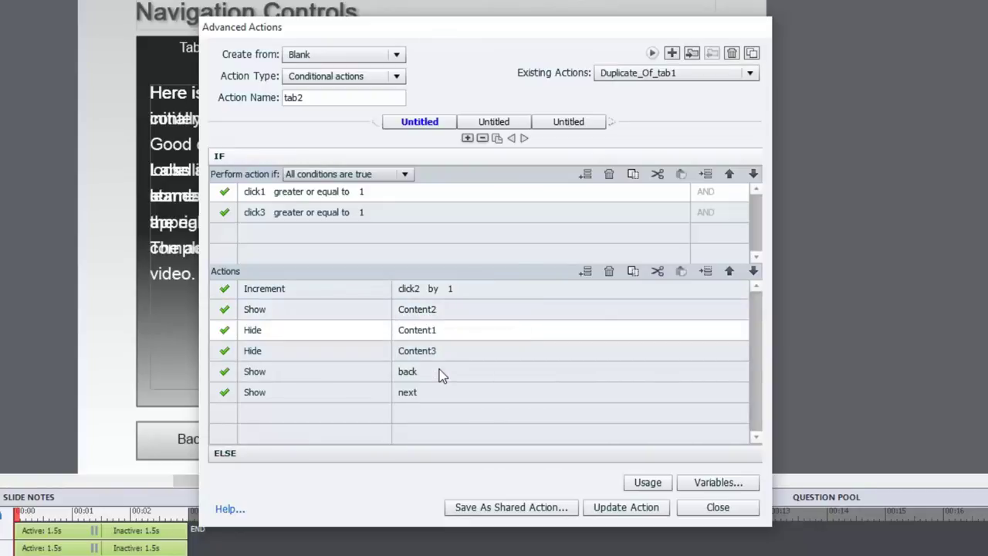
Make the Increment action in tab2's ELSE branch use the variable click2
{"action": "left_click", "coordinate": [442, 458]}
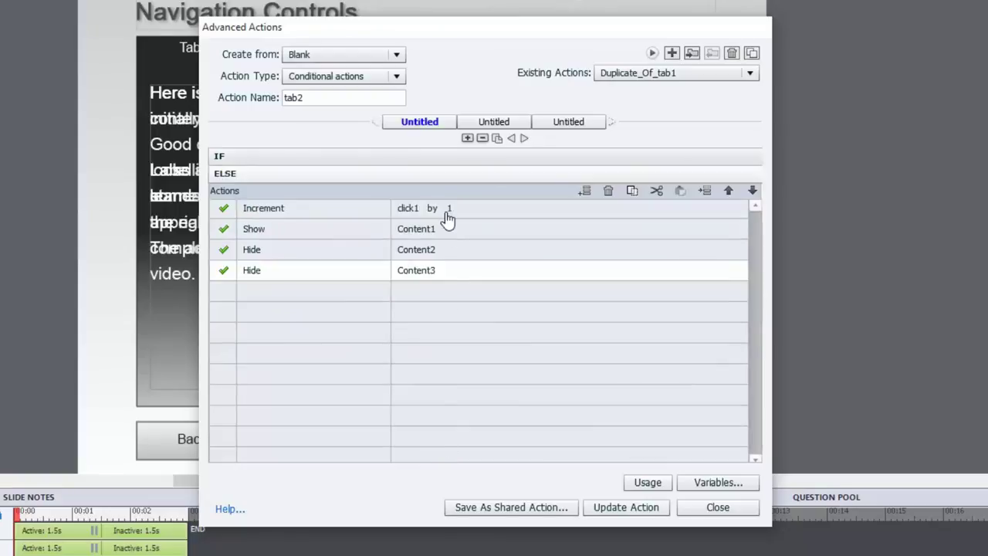
{"action": "left_click", "coordinate": [409, 209]}
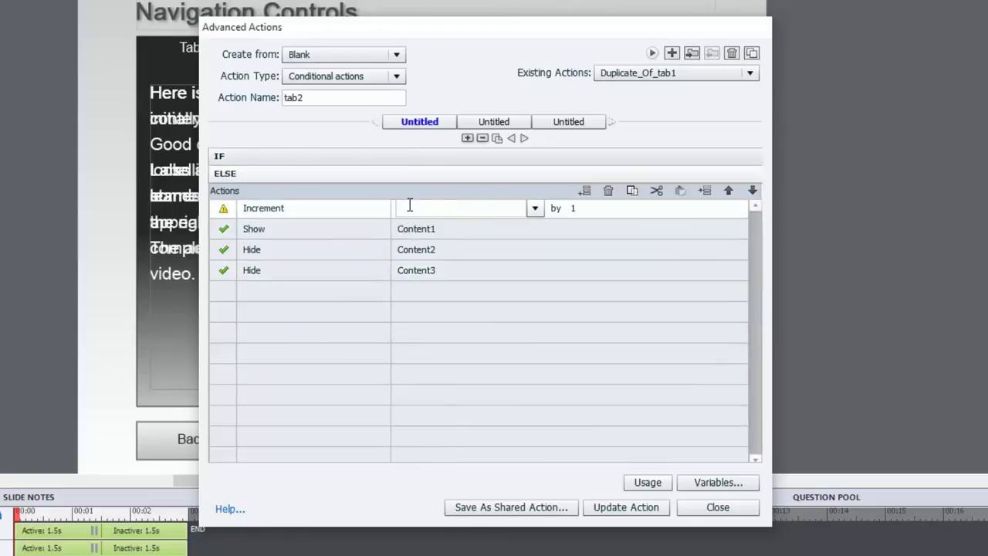
{"action": "left_click", "coordinate": [539, 211]}
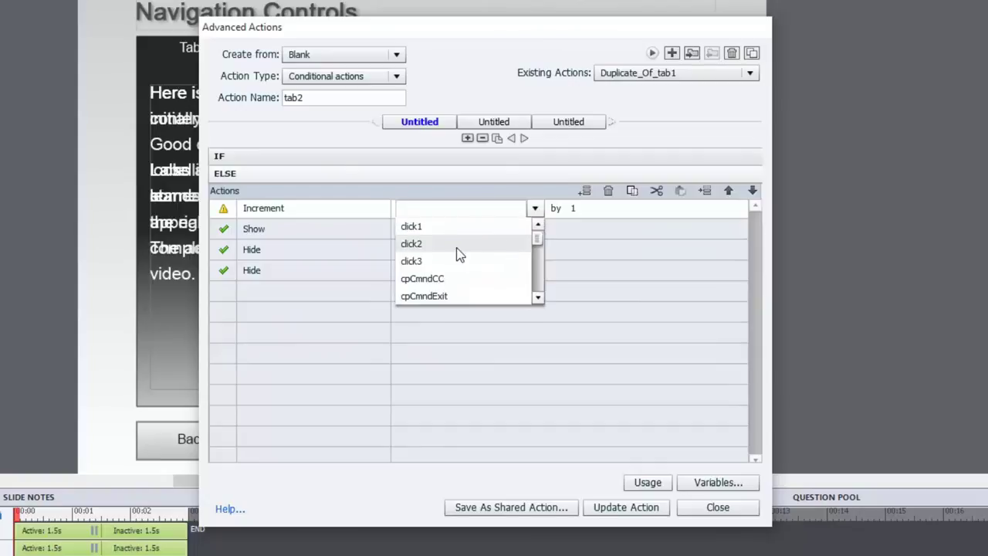
{"action": "left_click", "coordinate": [457, 244]}
In tab2's ELSE branch, show Content2 and hide Content1 instead of Content2, and update the action
{"action": "left_click", "coordinate": [426, 230]}
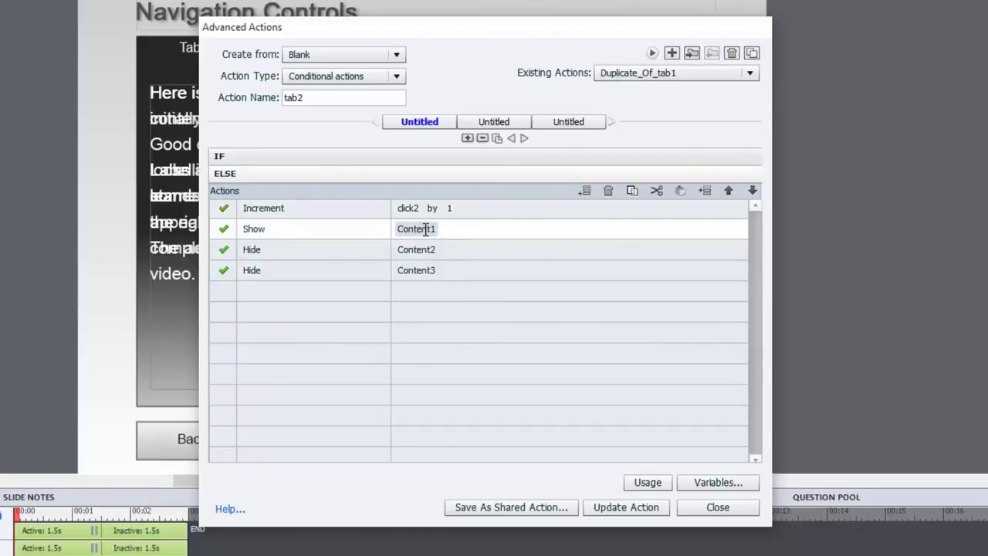
{"action": "left_click", "coordinate": [425, 228]}
{"action": "left_click", "coordinate": [439, 285]}
{"action": "left_click", "coordinate": [426, 251]}
{"action": "left_click", "coordinate": [441, 284]}
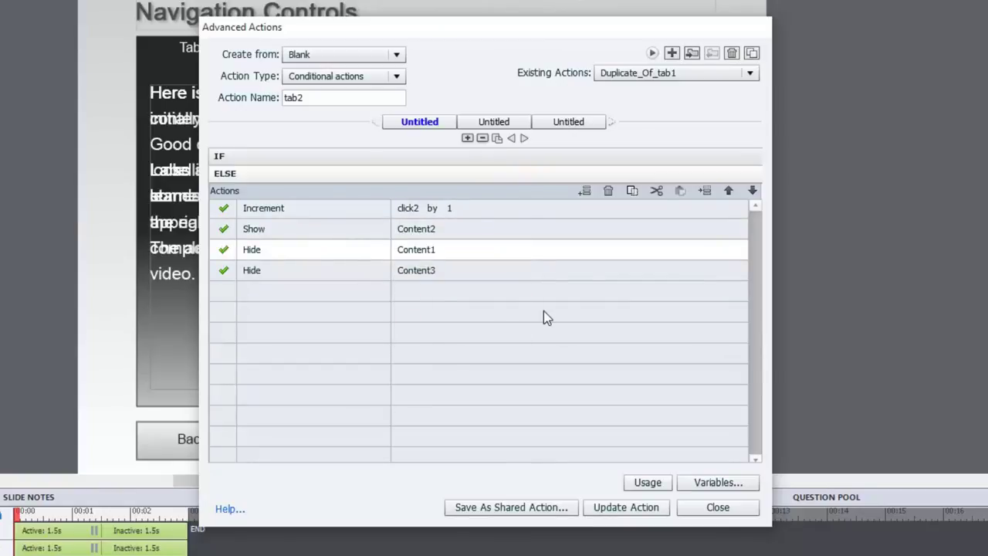
{"action": "left_click", "coordinate": [637, 512]}
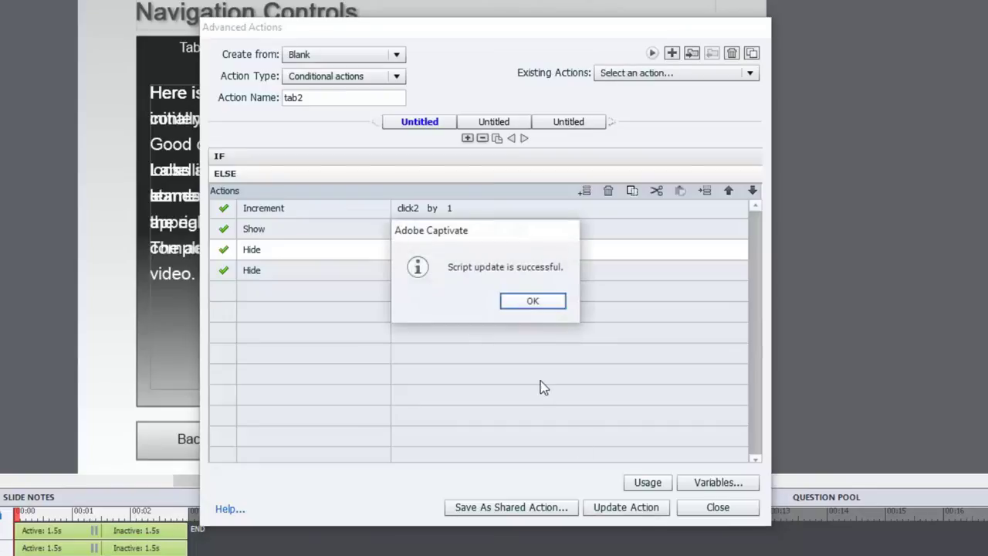
{"action": "left_click", "coordinate": [533, 300]}
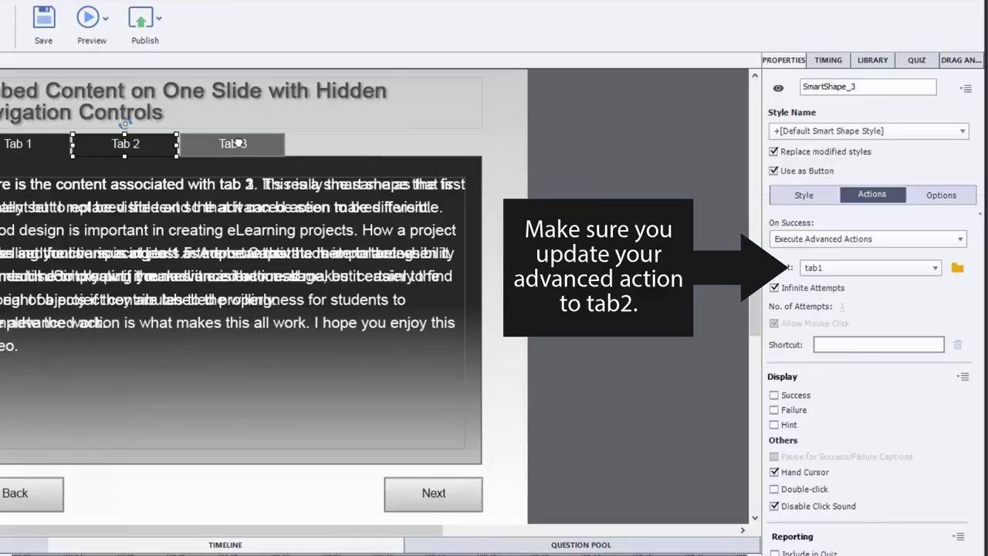
Set the Tab 3 shape's On Success action to Execute Advanced Actions
{"action": "left_click", "coordinate": [234, 147]}
{"action": "left_click", "coordinate": [861, 238]}
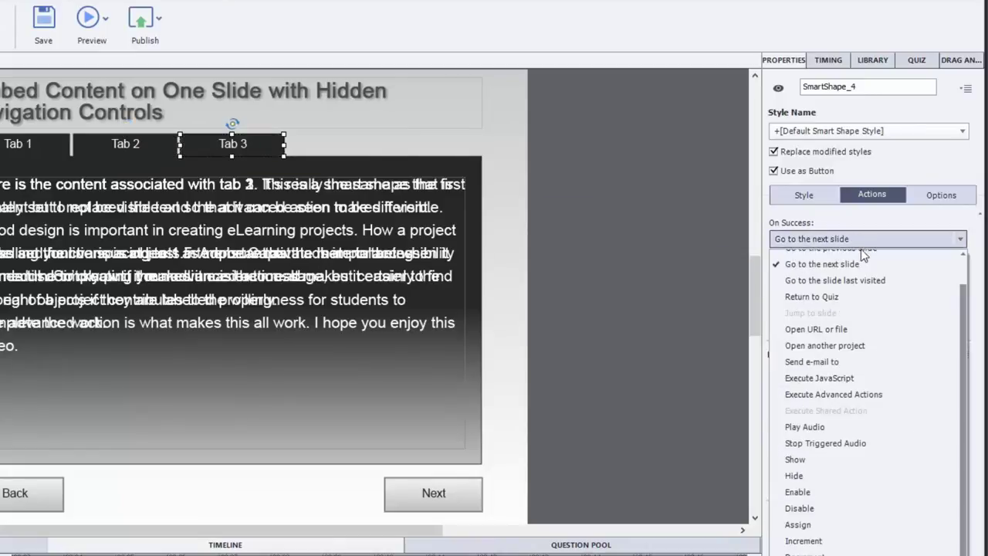
{"action": "left_click", "coordinate": [875, 399]}
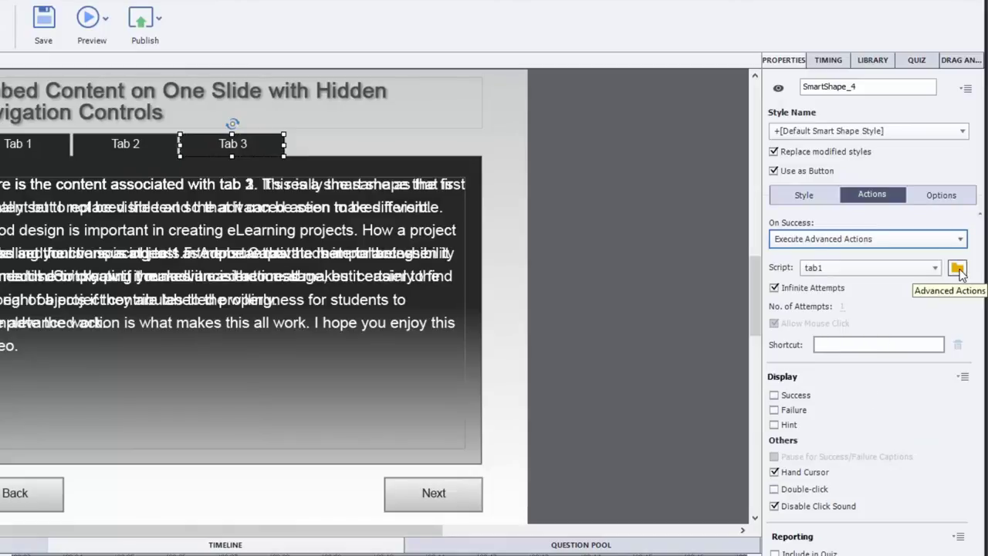
Duplicate the tab1 advanced action and name the copy tab3
{"action": "left_click", "coordinate": [958, 269]}
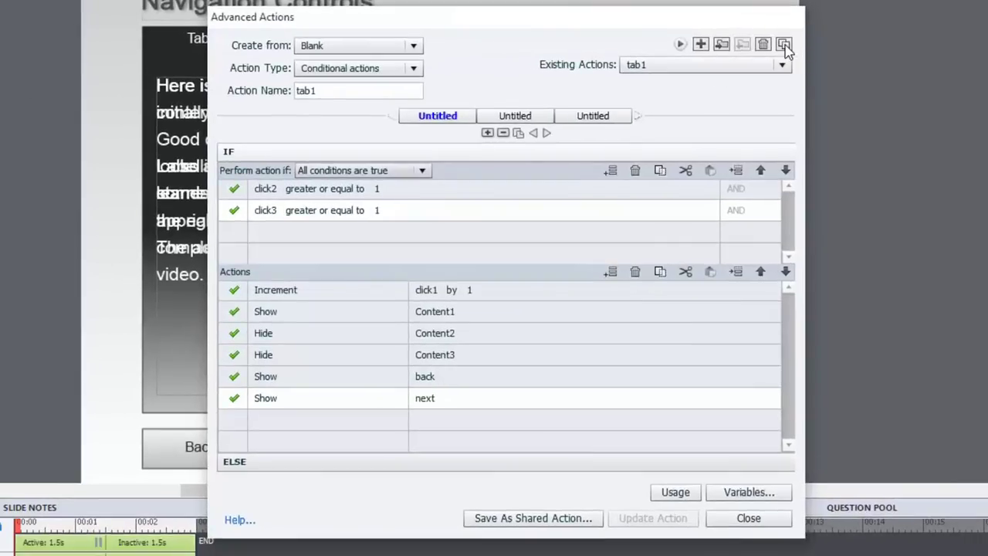
{"action": "left_click", "coordinate": [783, 44]}
{"action": "left_click", "coordinate": [375, 90]}
{"action": "double_click", "coordinate": [374, 90]}
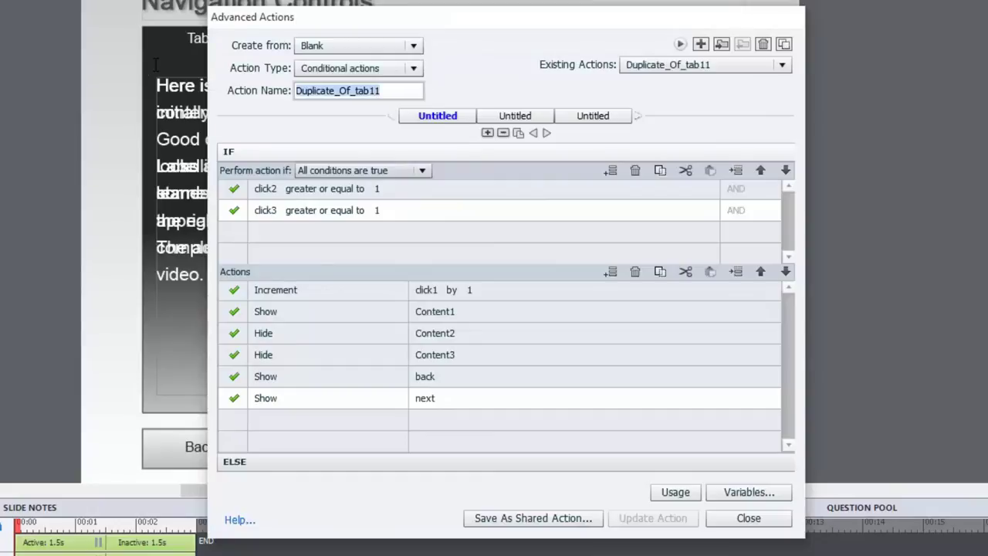
{"action": "type", "text": "tab3"}
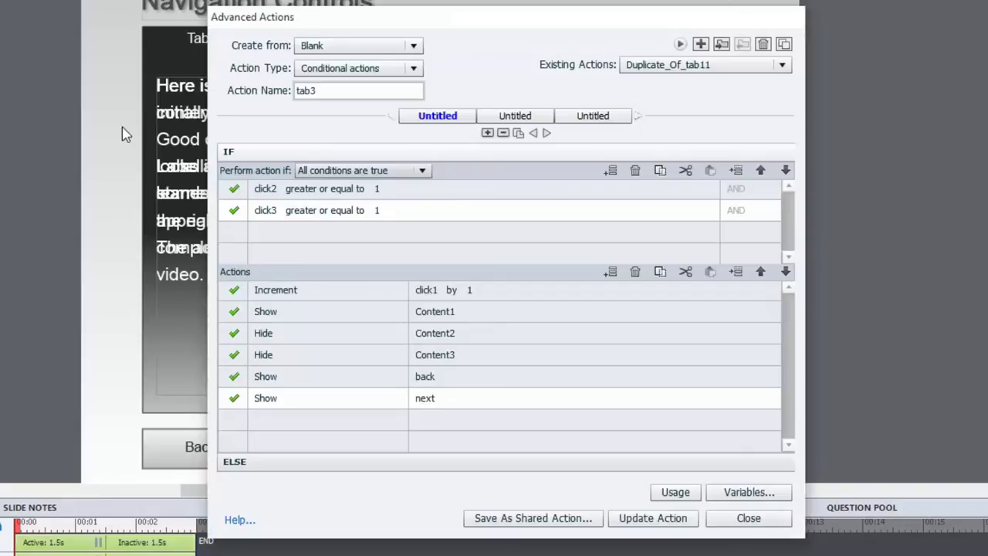
In tab3's IF branch, set the second condition's variable to click1 and make the Increment action use click3
{"action": "left_click", "coordinate": [270, 213]}
{"action": "left_click", "coordinate": [304, 212]}
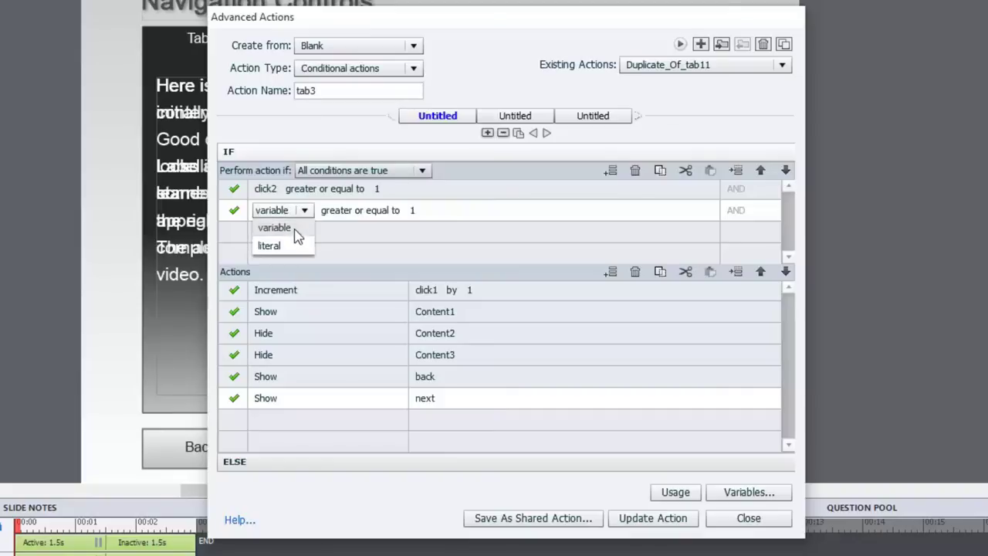
{"action": "left_click", "coordinate": [283, 230]}
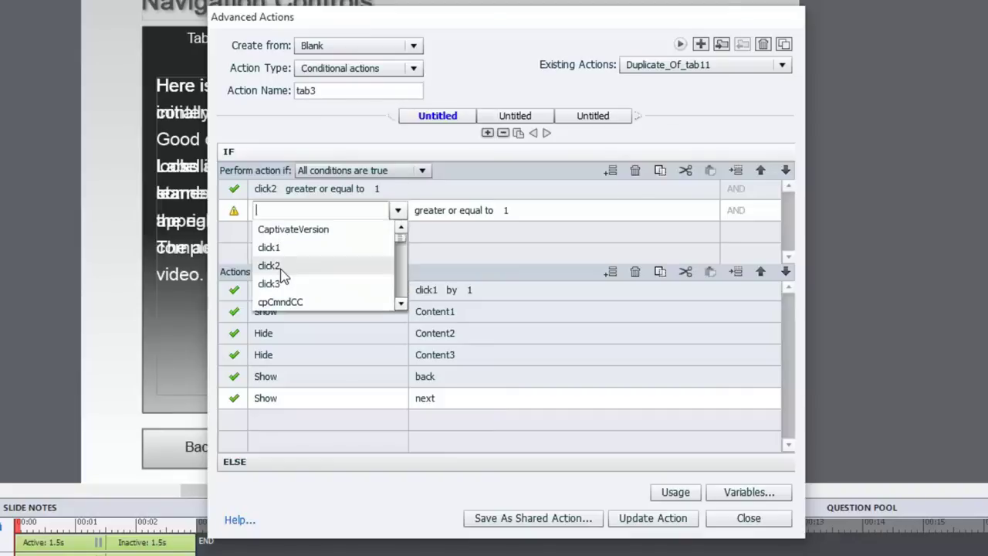
{"action": "left_click", "coordinate": [276, 247]}
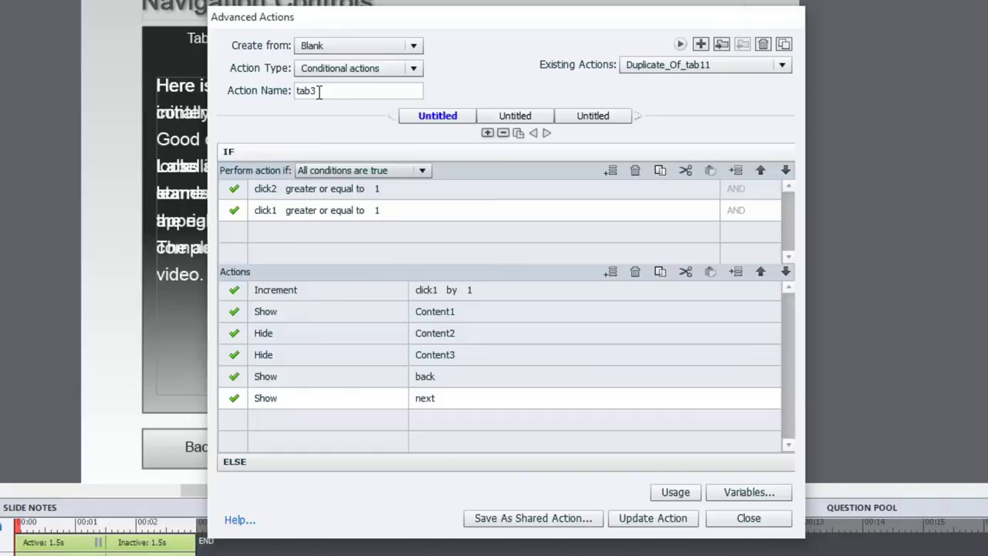
{"action": "left_click", "coordinate": [424, 291]}
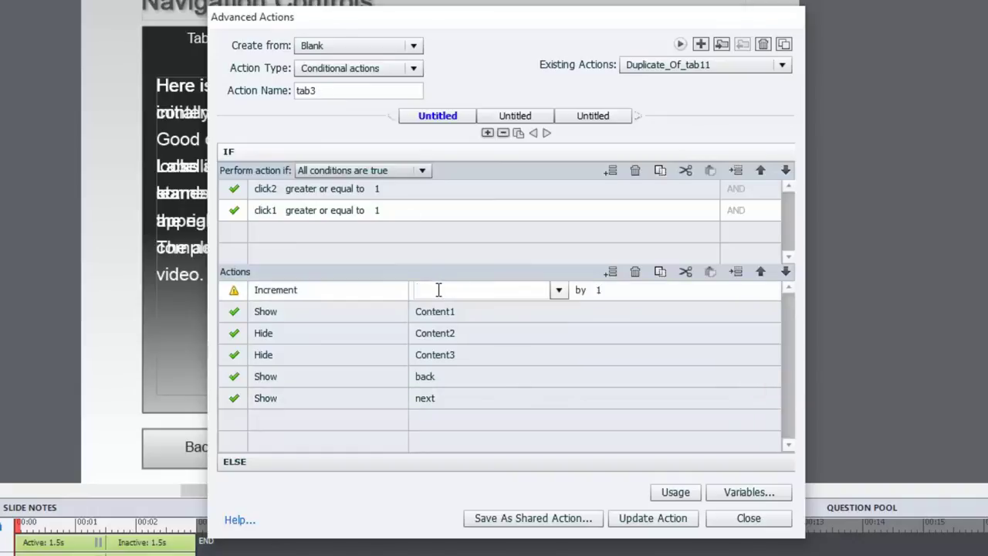
{"action": "left_click", "coordinate": [559, 292]}
{"action": "left_click", "coordinate": [456, 346]}
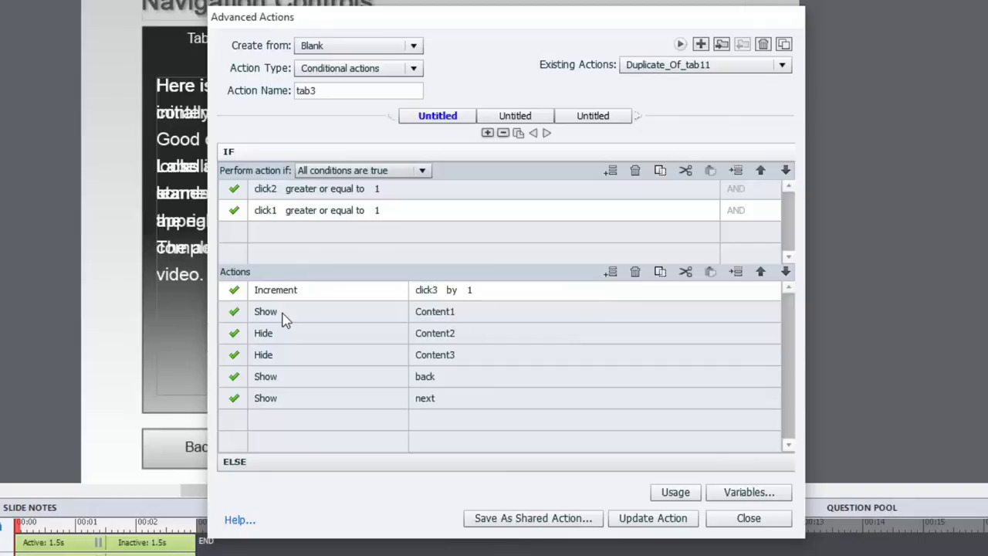
In tab3's IF actions, change the Show target to Content3 and the second Hide target to Content1
{"action": "left_click", "coordinate": [445, 312]}
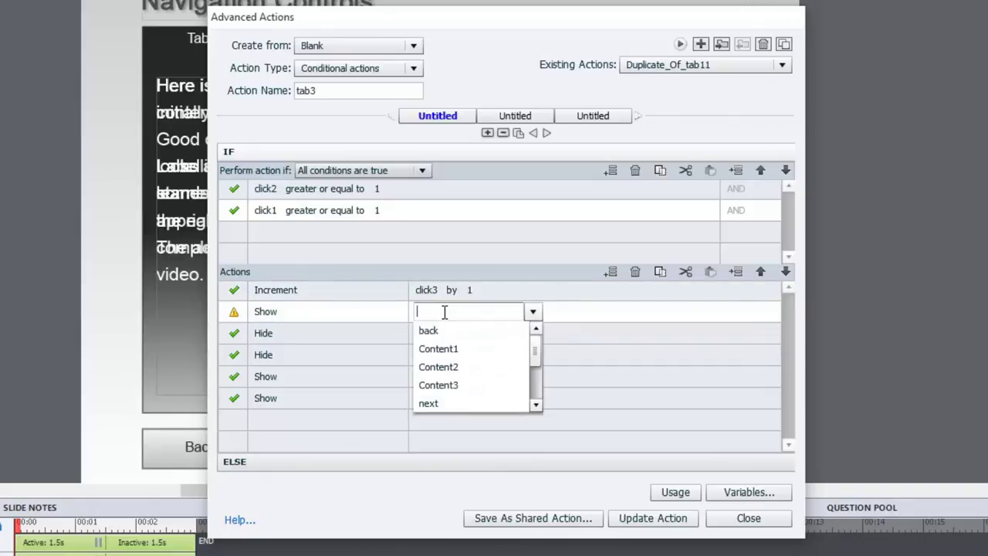
{"action": "left_click", "coordinate": [460, 385]}
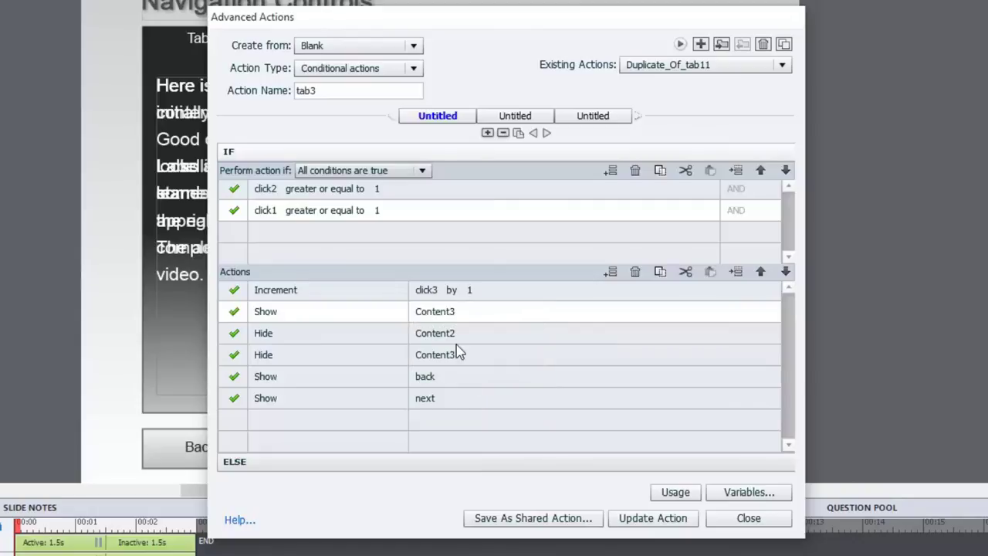
{"action": "left_click", "coordinate": [453, 356]}
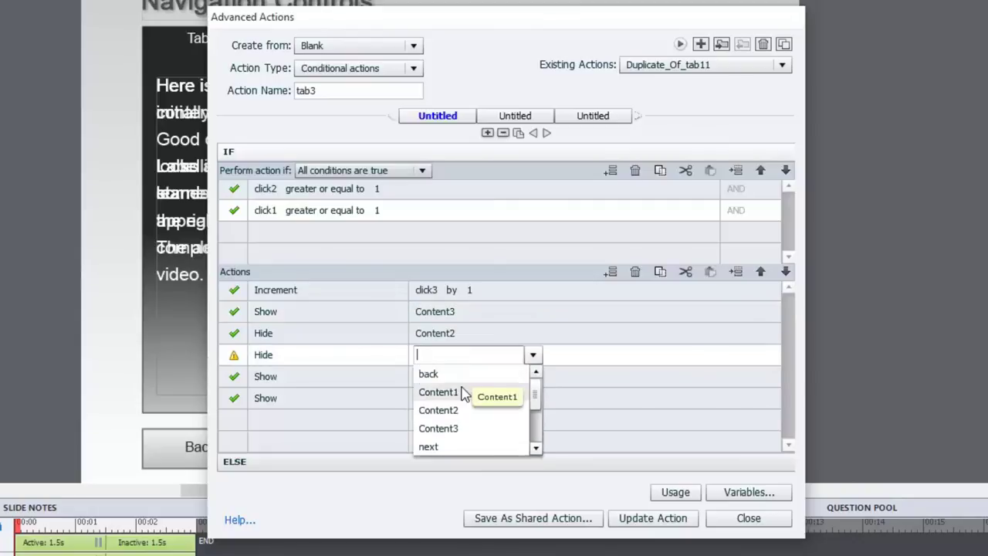
{"action": "left_click", "coordinate": [463, 392]}
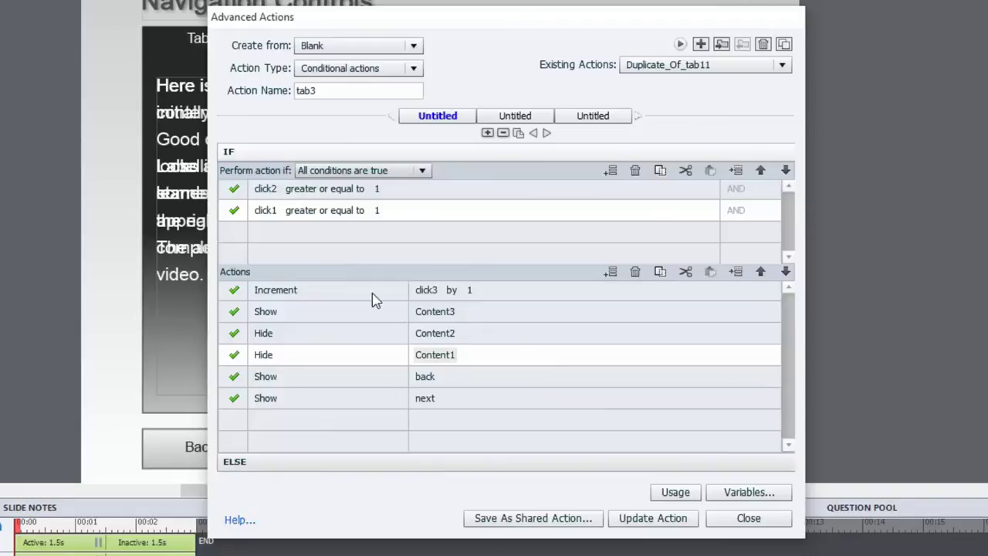
In tab3's ELSE branch, change the Show target to Content3 and the second Hide target to Content1
{"action": "left_click", "coordinate": [474, 462]}
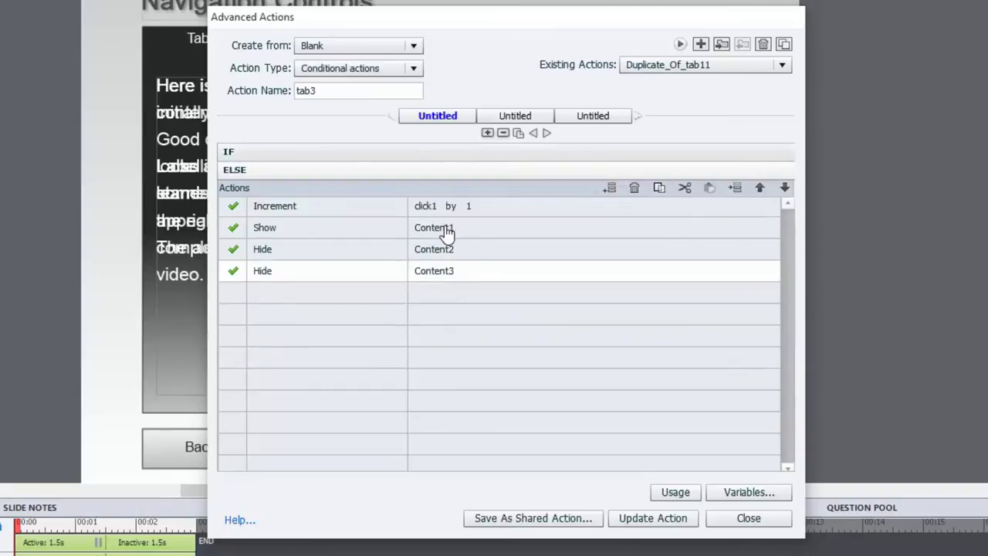
{"action": "left_click", "coordinate": [448, 231]}
{"action": "left_click", "coordinate": [446, 229]}
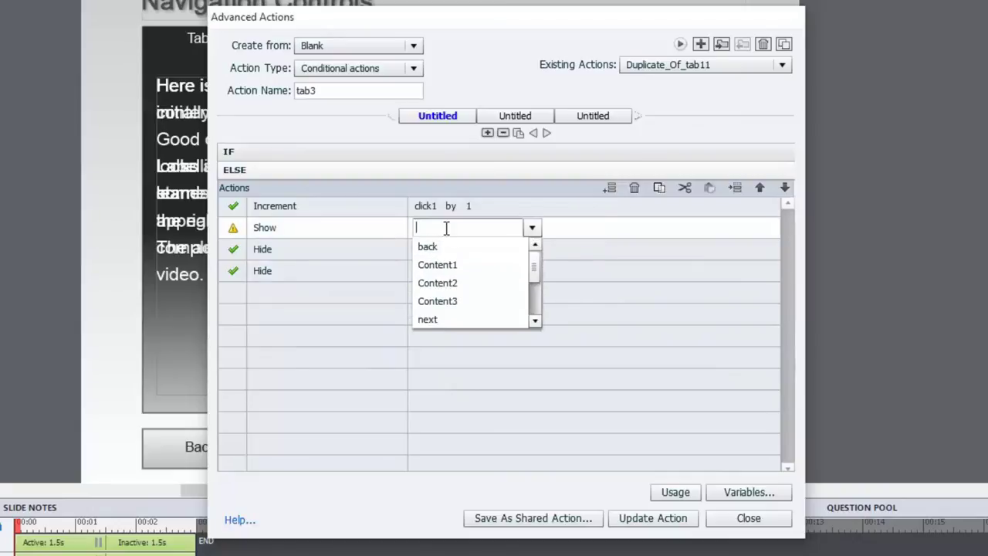
{"action": "left_click", "coordinate": [466, 302]}
{"action": "left_click", "coordinate": [446, 277]}
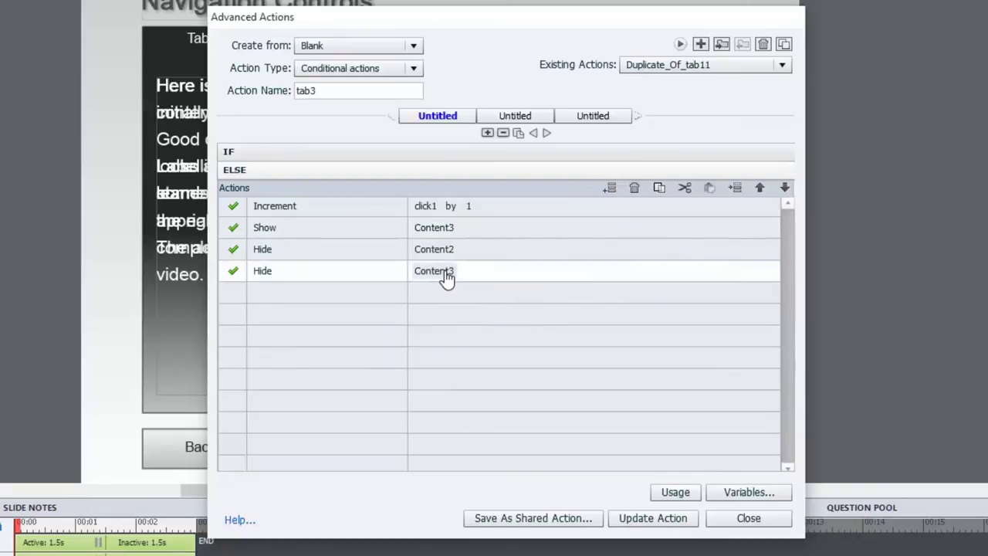
{"action": "left_click", "coordinate": [446, 277]}
{"action": "left_click", "coordinate": [456, 309]}
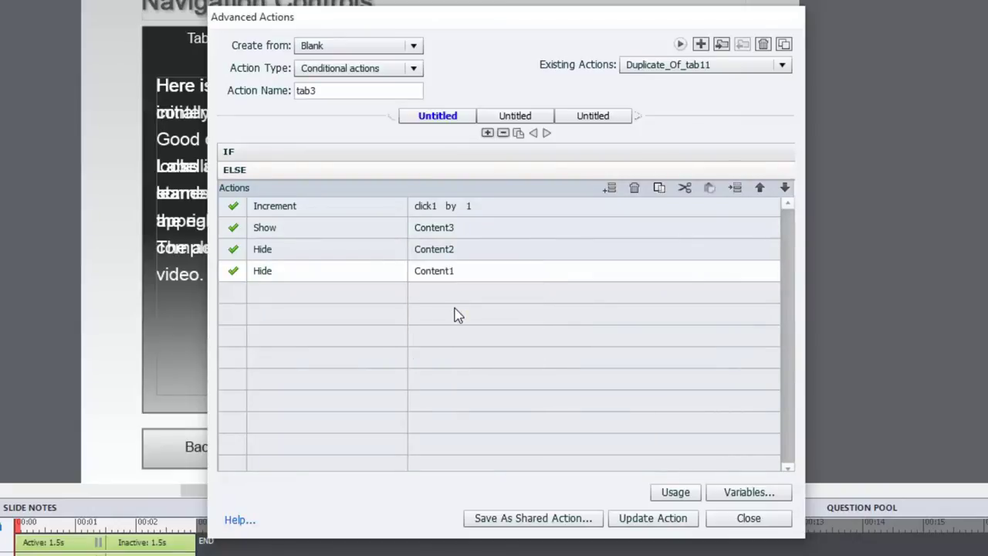
In tab3's ELSE branch, make the Increment action use the click3 variable
{"action": "left_click", "coordinate": [432, 210]}
{"action": "left_click", "coordinate": [432, 207]}
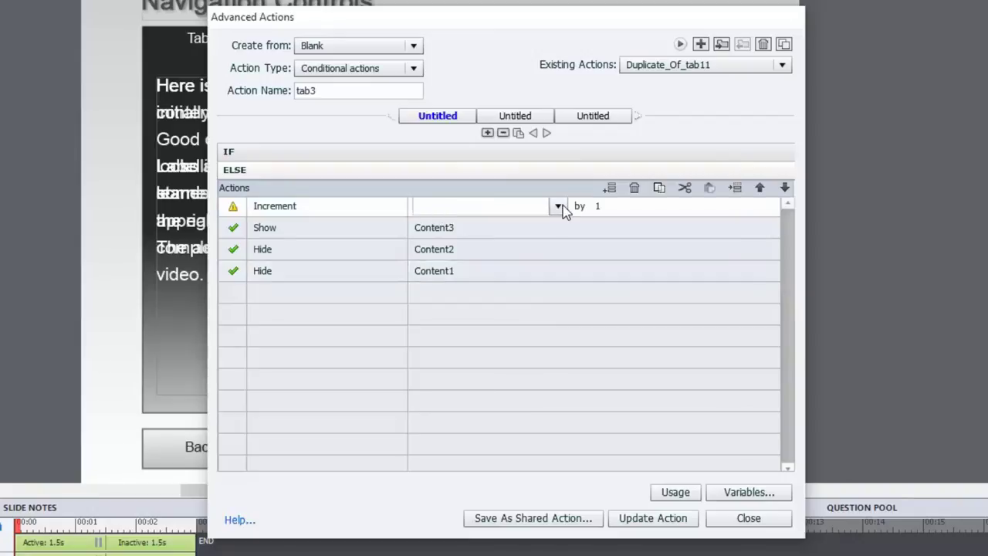
{"action": "left_click", "coordinate": [557, 206]}
{"action": "left_click", "coordinate": [479, 259]}
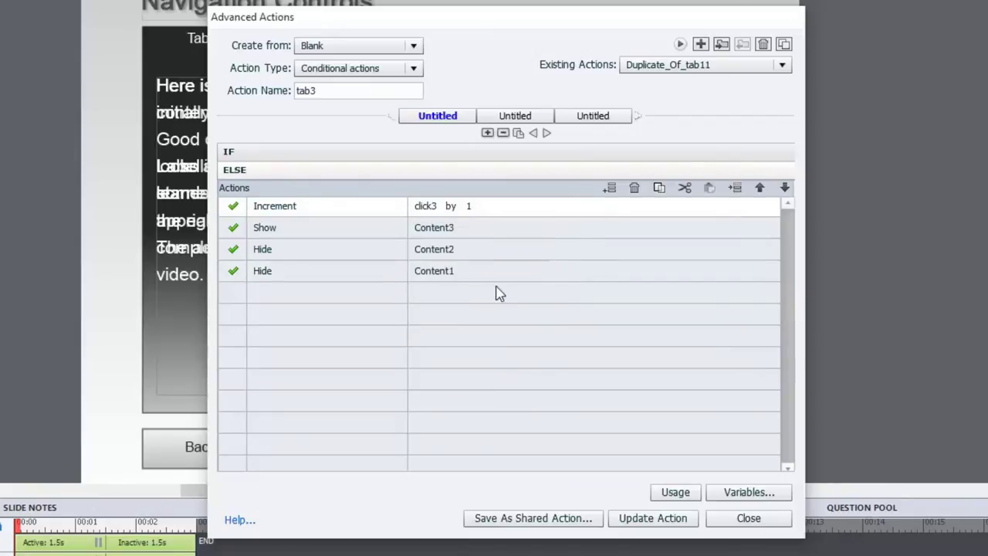
Review tab3's IF and ELSE branches, then update the advanced action and close the Advanced Actions dialog
{"action": "left_click", "coordinate": [506, 154]}
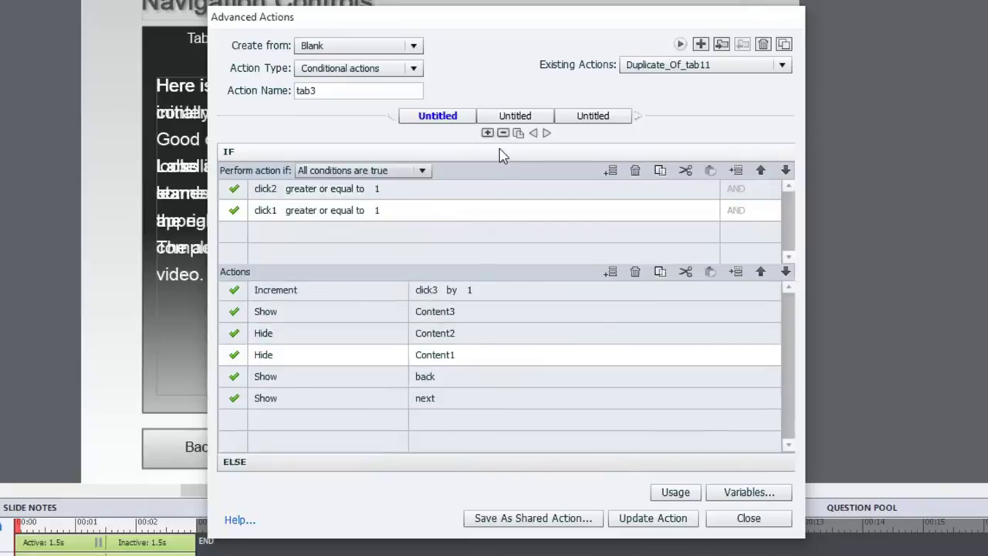
{"action": "left_click", "coordinate": [463, 461]}
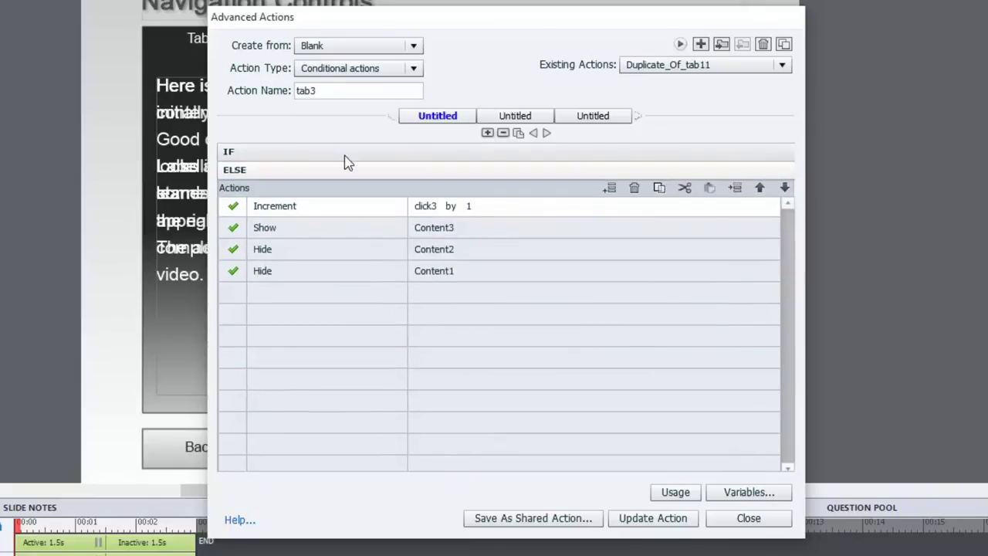
{"action": "left_click", "coordinate": [652, 520]}
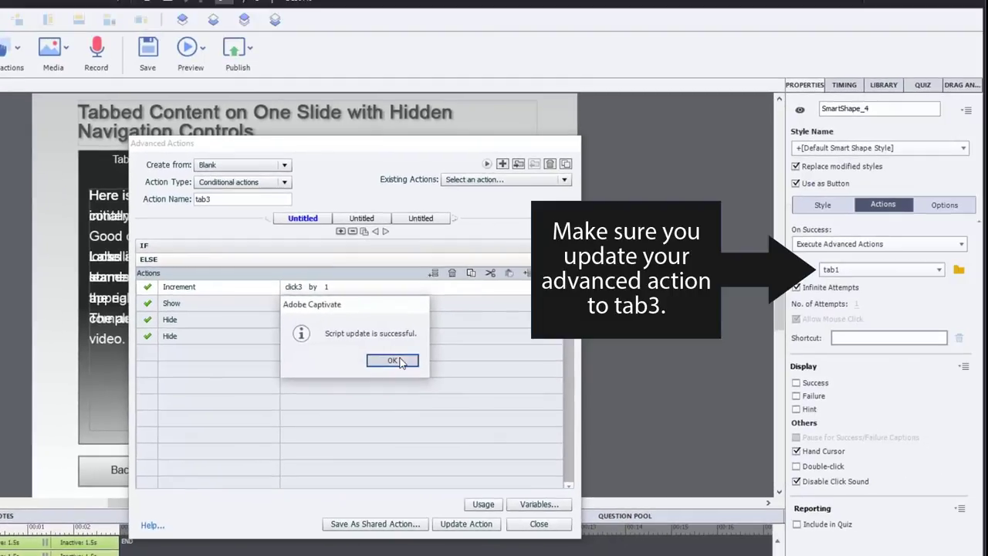
{"action": "left_click", "coordinate": [398, 361]}
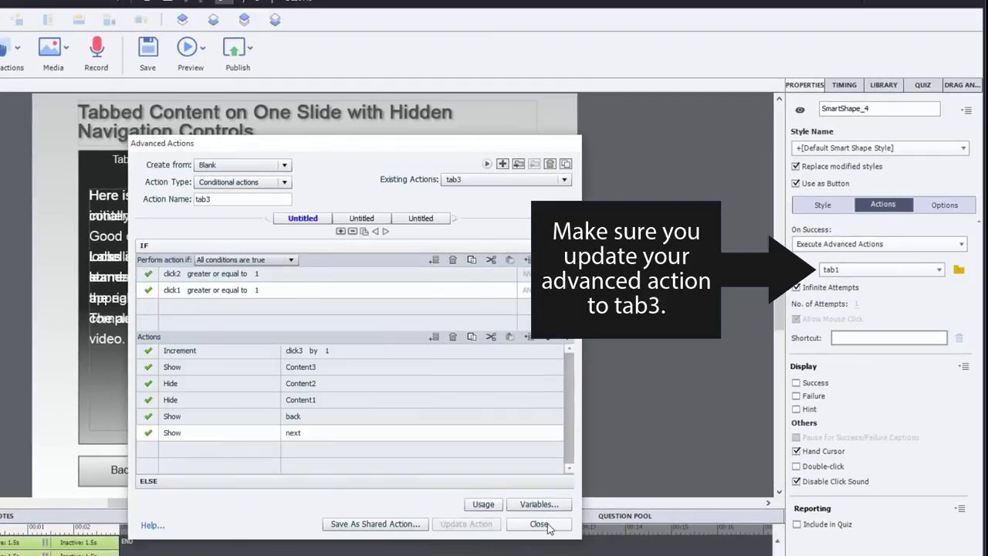
{"action": "left_click", "coordinate": [540, 525]}
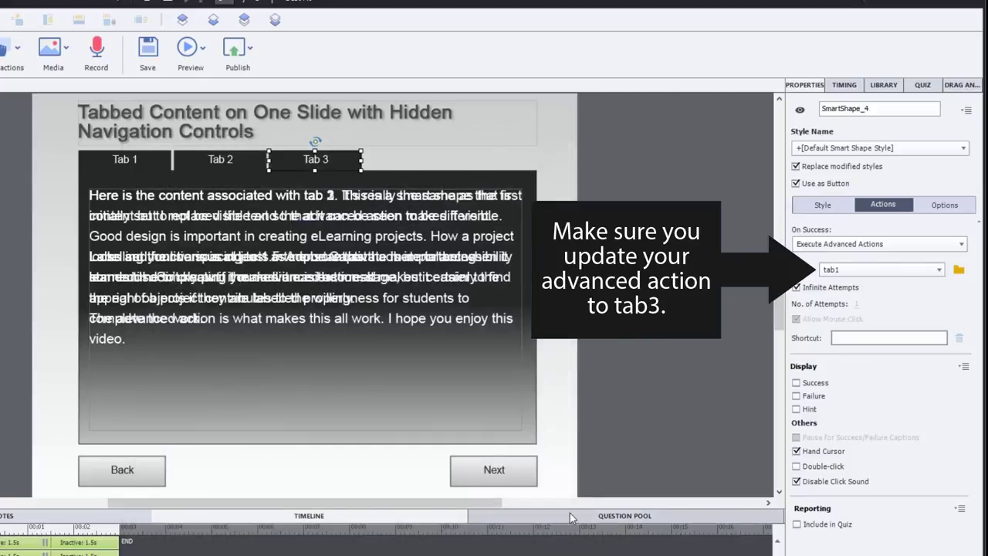
Preview the whole project and test the slide by opening Tab 1, Tab 2 and Tab 3 in order
{"action": "left_click", "coordinate": [658, 306]}
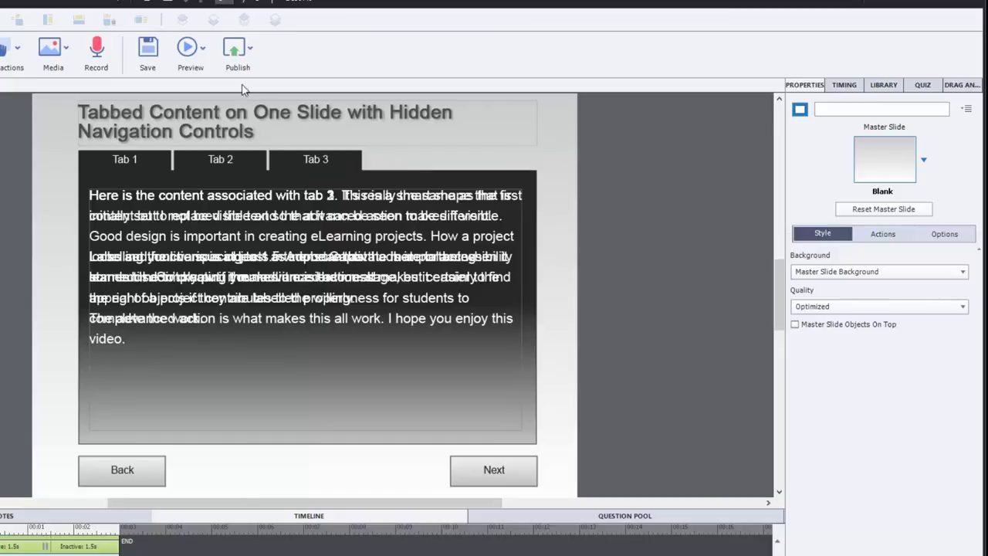
{"action": "left_click", "coordinate": [203, 49]}
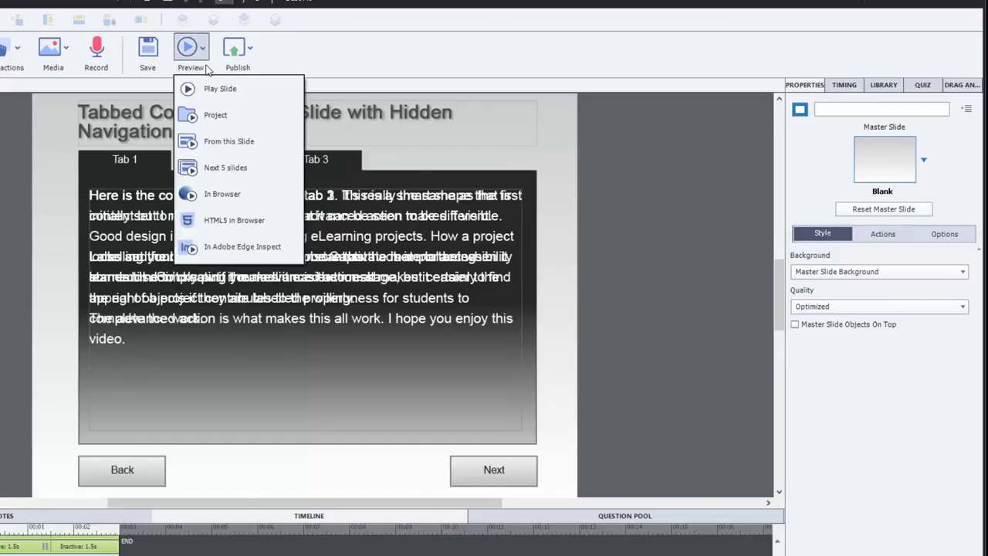
{"action": "left_click", "coordinate": [215, 117]}
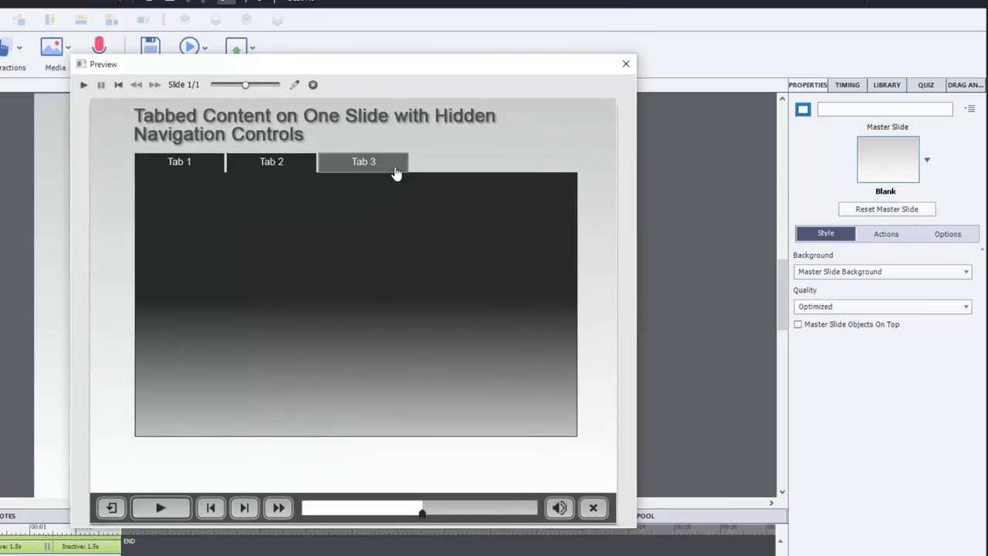
{"action": "left_click", "coordinate": [185, 168]}
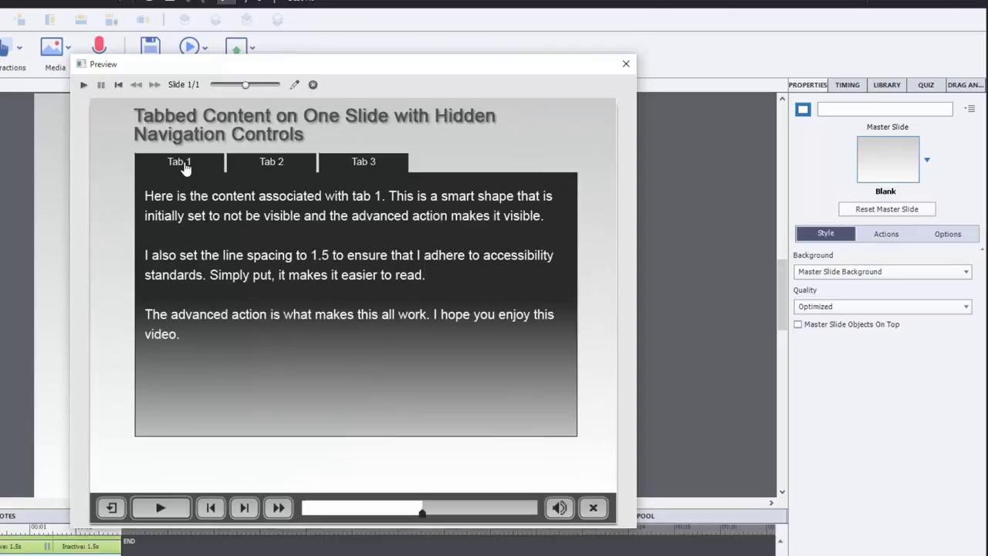
{"action": "left_click", "coordinate": [281, 168]}
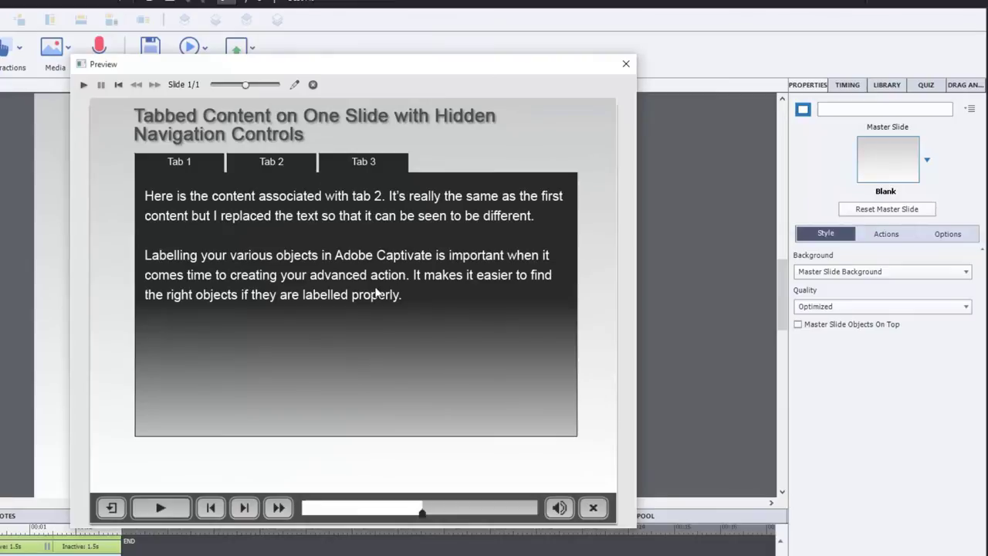
{"action": "left_click", "coordinate": [367, 168]}
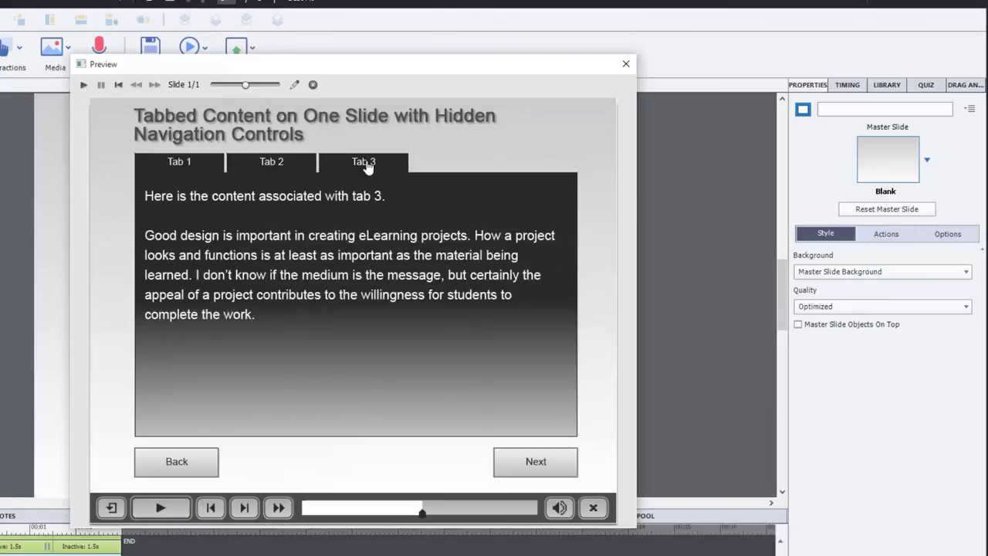